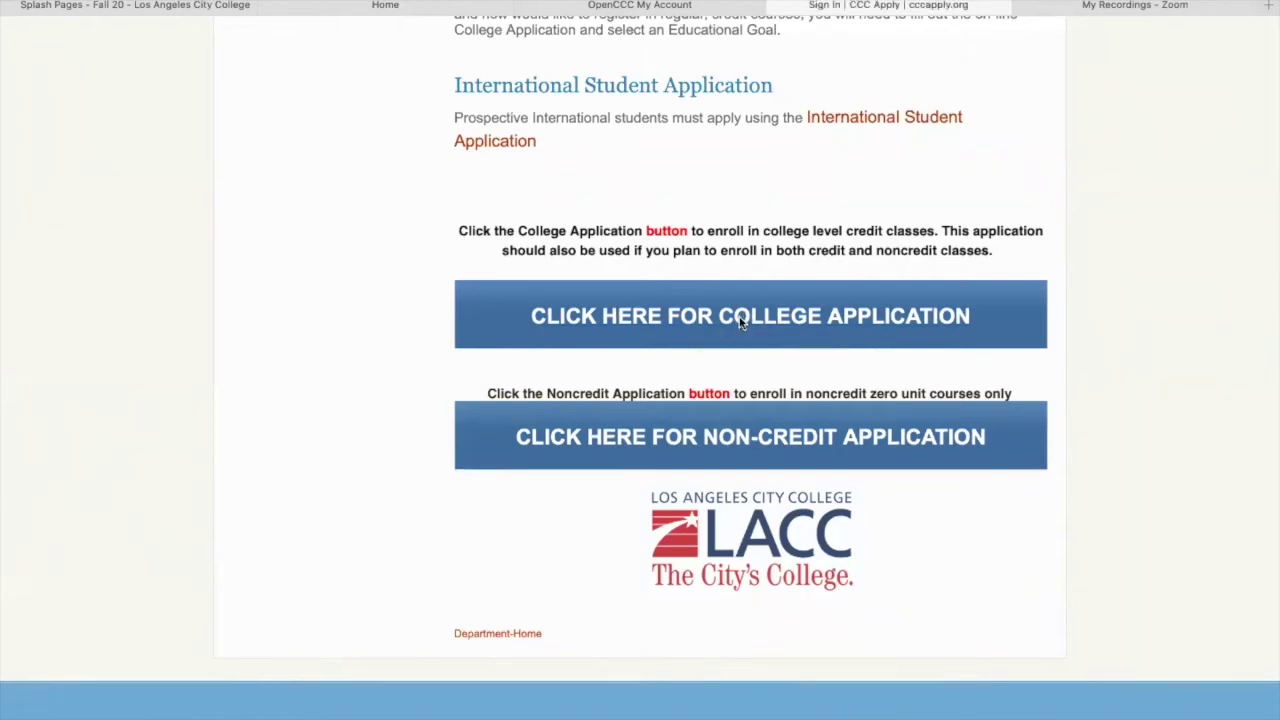
Step: Open the college credit application from the Los Angeles City College apply page
left_click(741, 316)
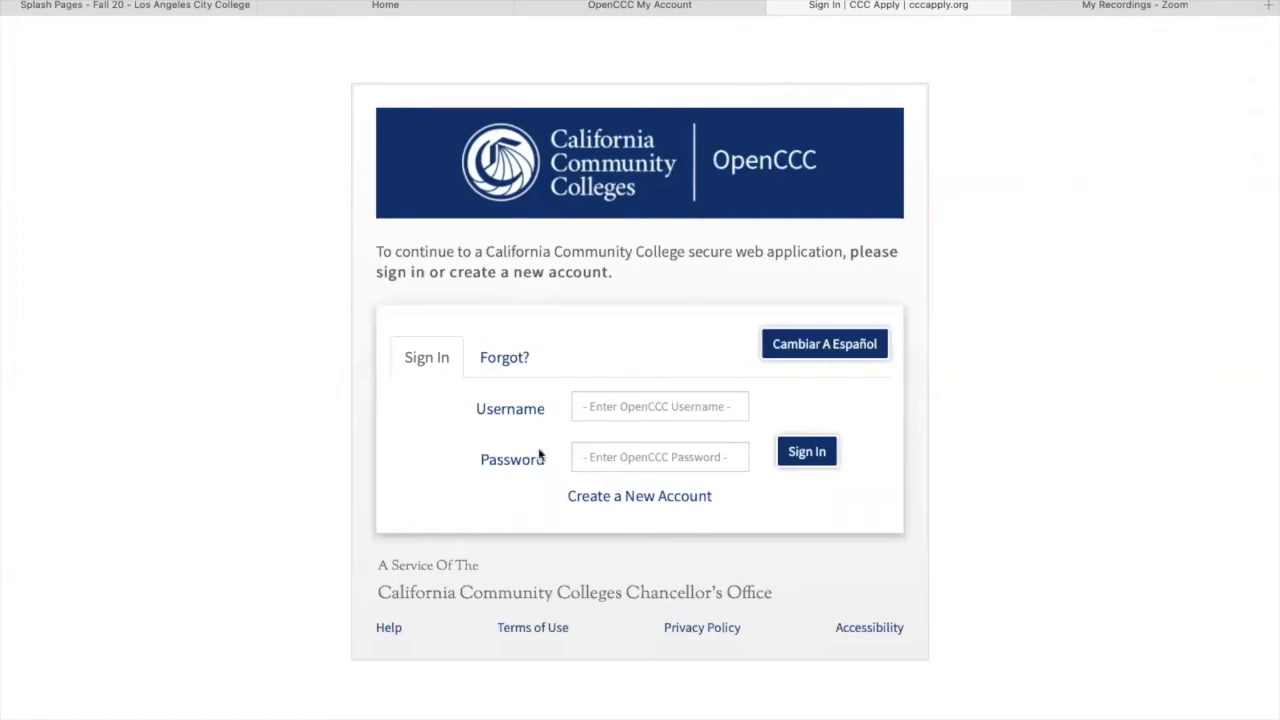
Step: Start a new OpenCCC account, switch the site to Español, and begin the account form
left_click(640, 497)
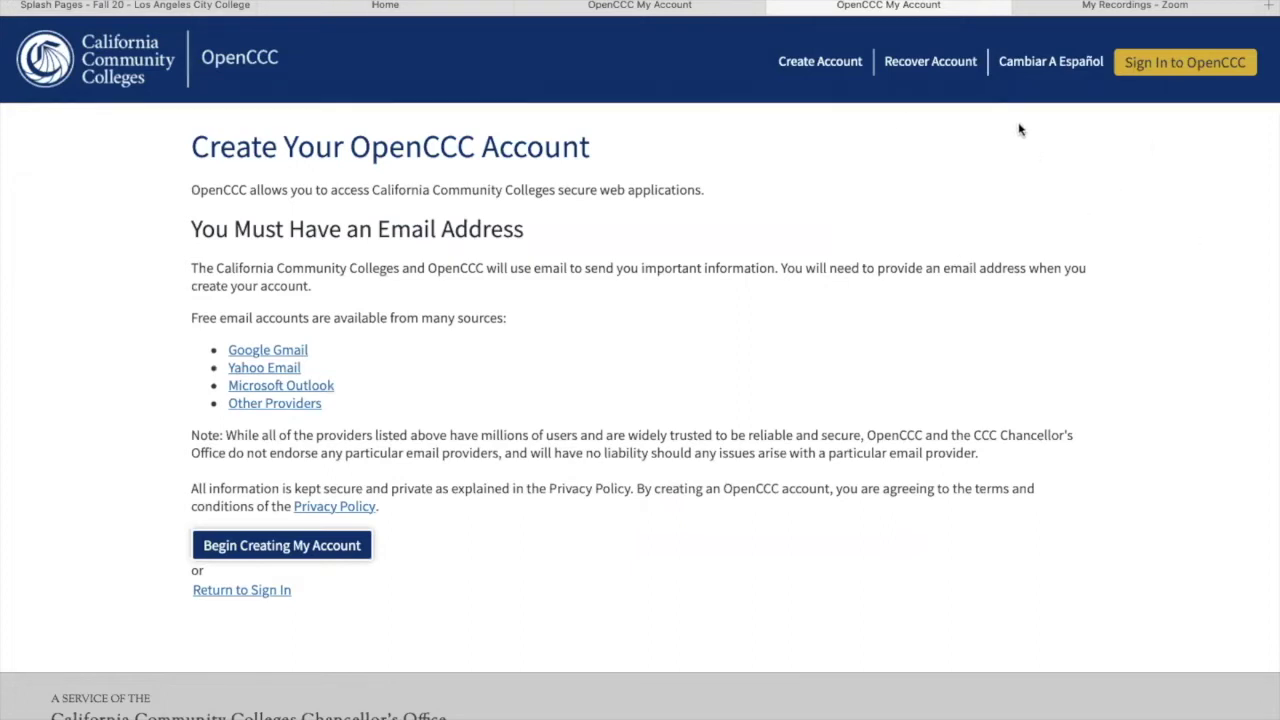
left_click(1054, 62)
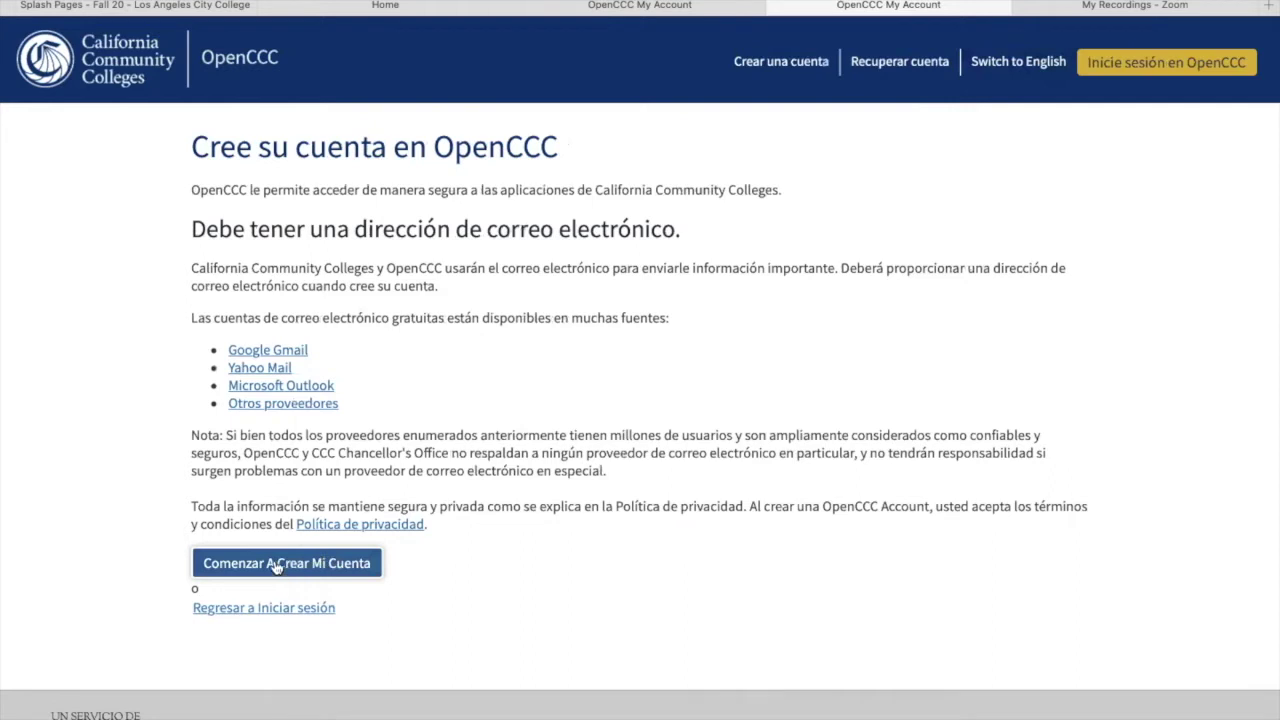
left_click(283, 564)
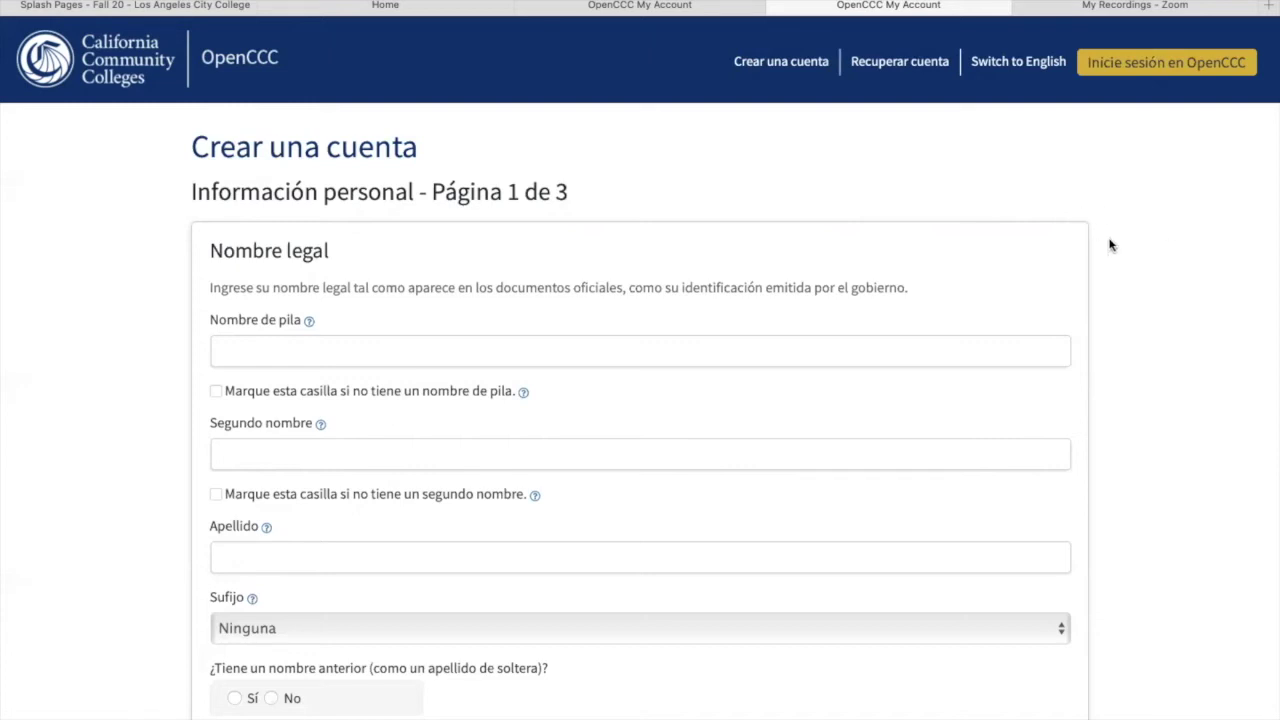
Step: Enter the applicant's first name, middle name and last name in the legal-name fields
left_click(302, 354)
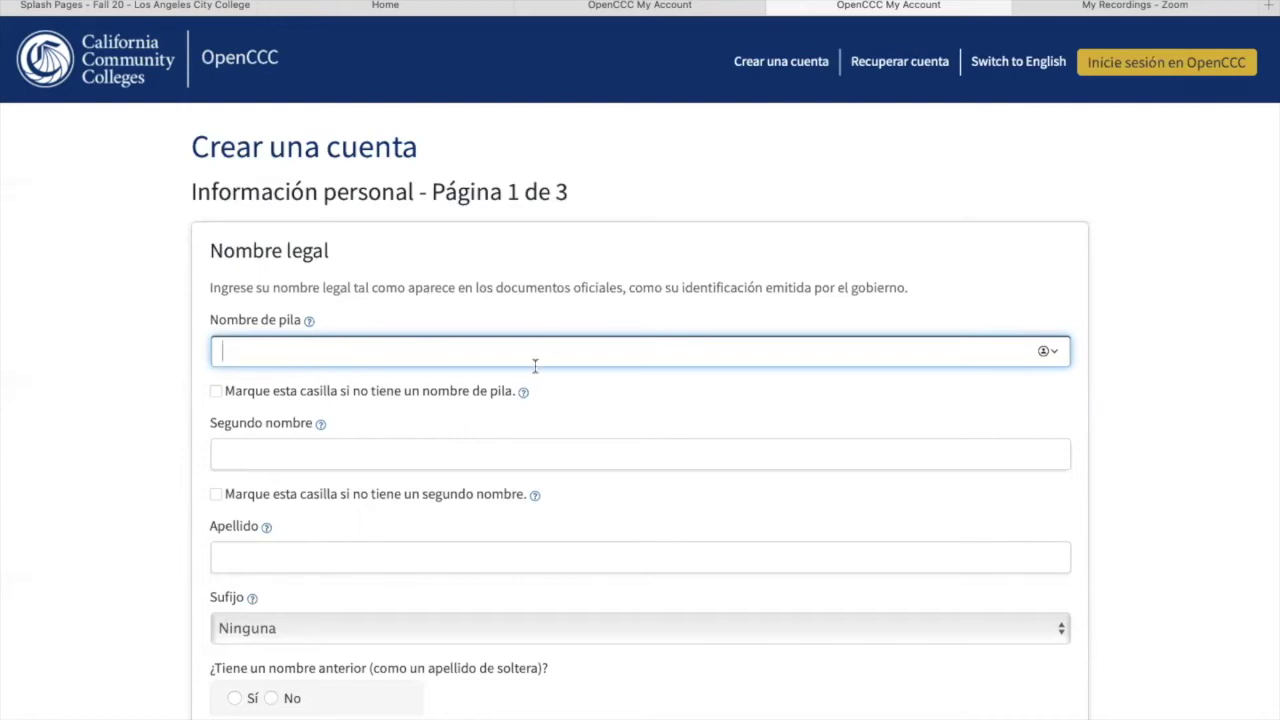
left_click(400, 457)
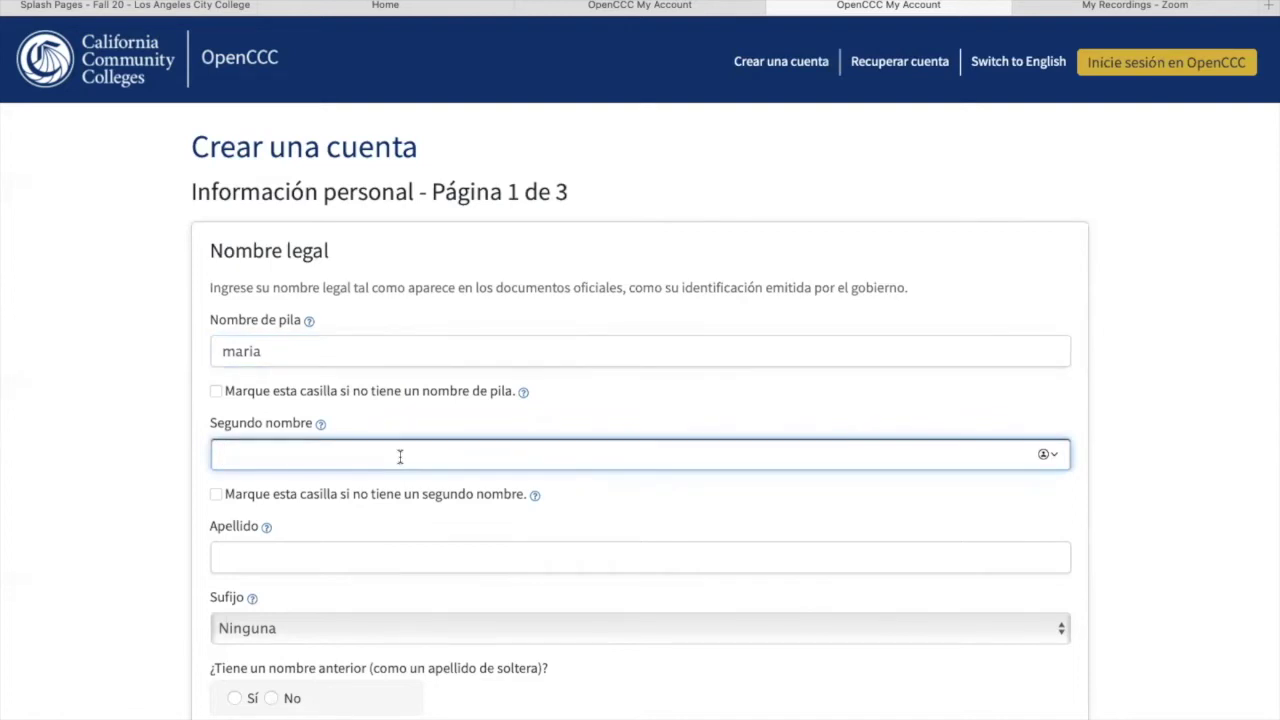
left_click(327, 566)
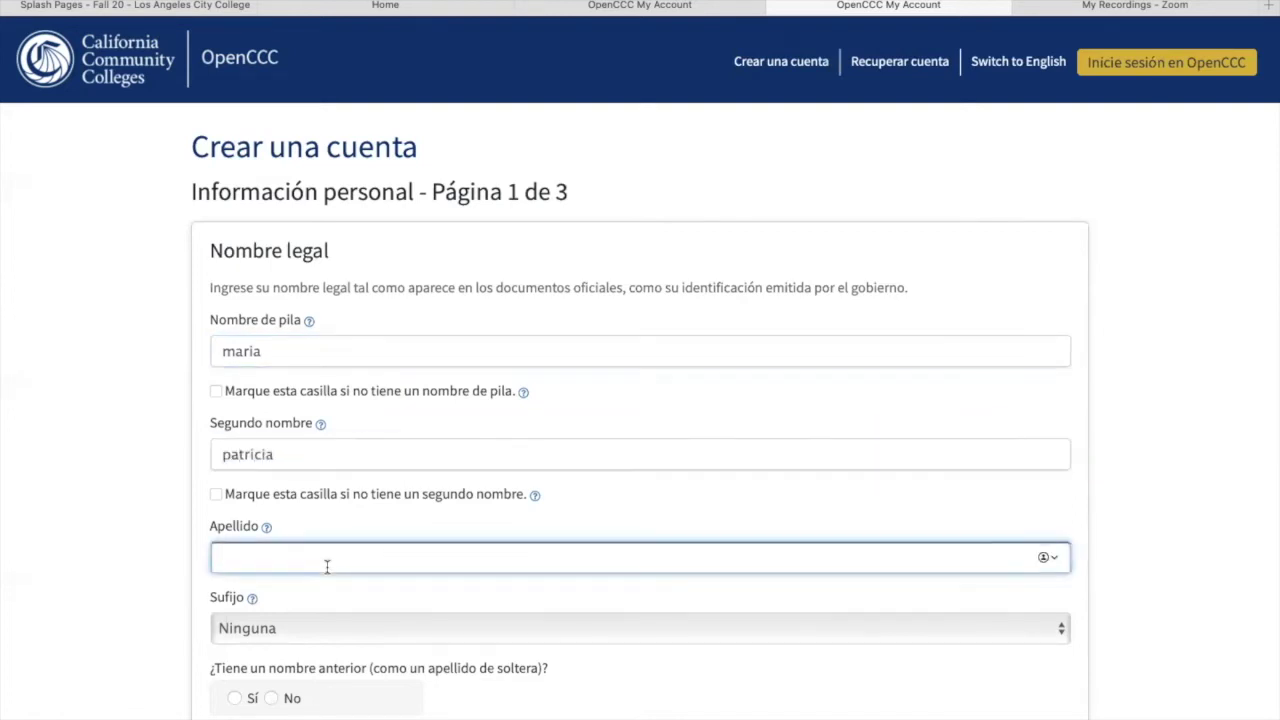
left_click(1128, 524)
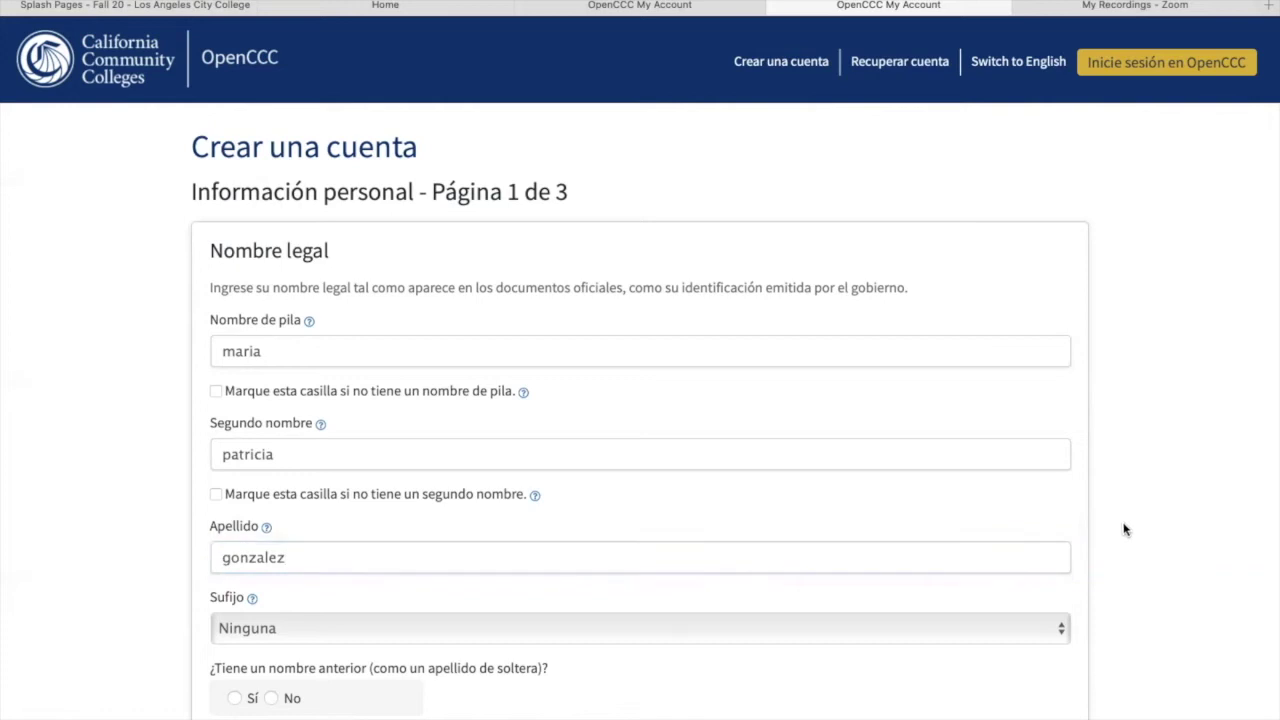
Step: Answer No to both the former-name and different-preferred-name questions
scroll(1100, 566, "down", 2)
scroll(640, 420, "down", 5)
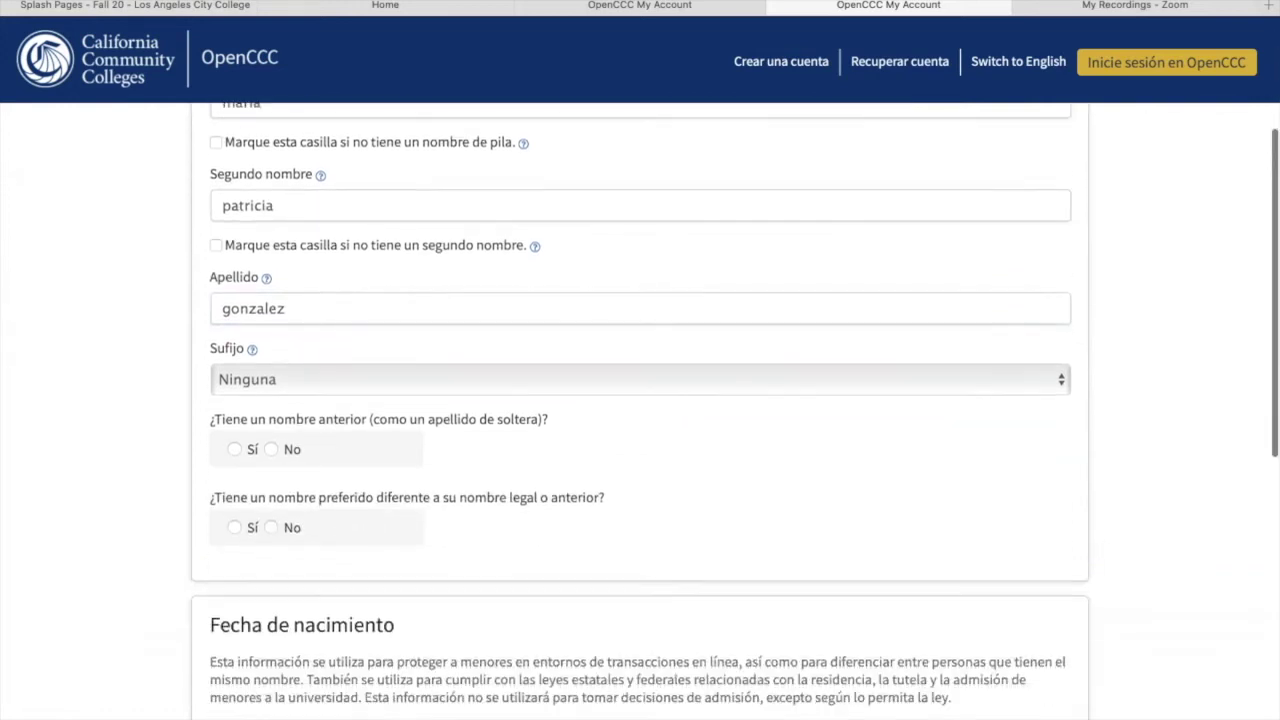
scroll(626, 360, "down", 2)
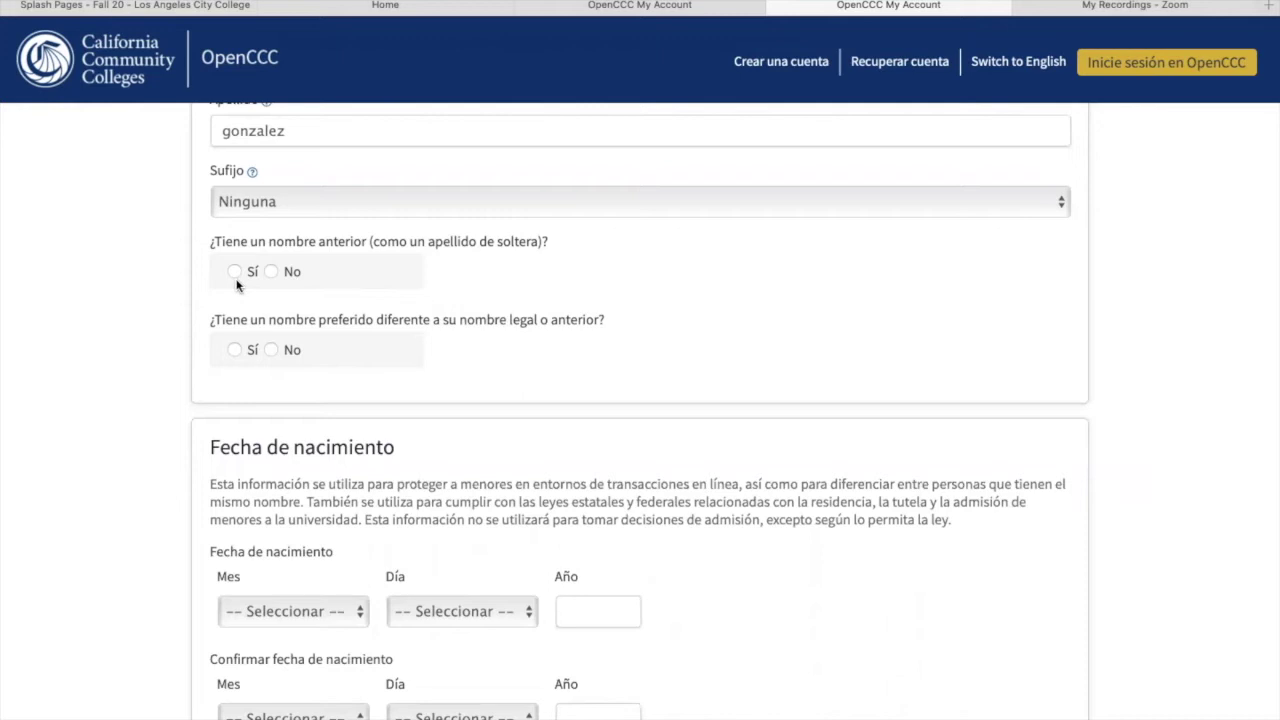
left_click(272, 272)
left_click(271, 350)
scroll(1173, 284, "down", 5)
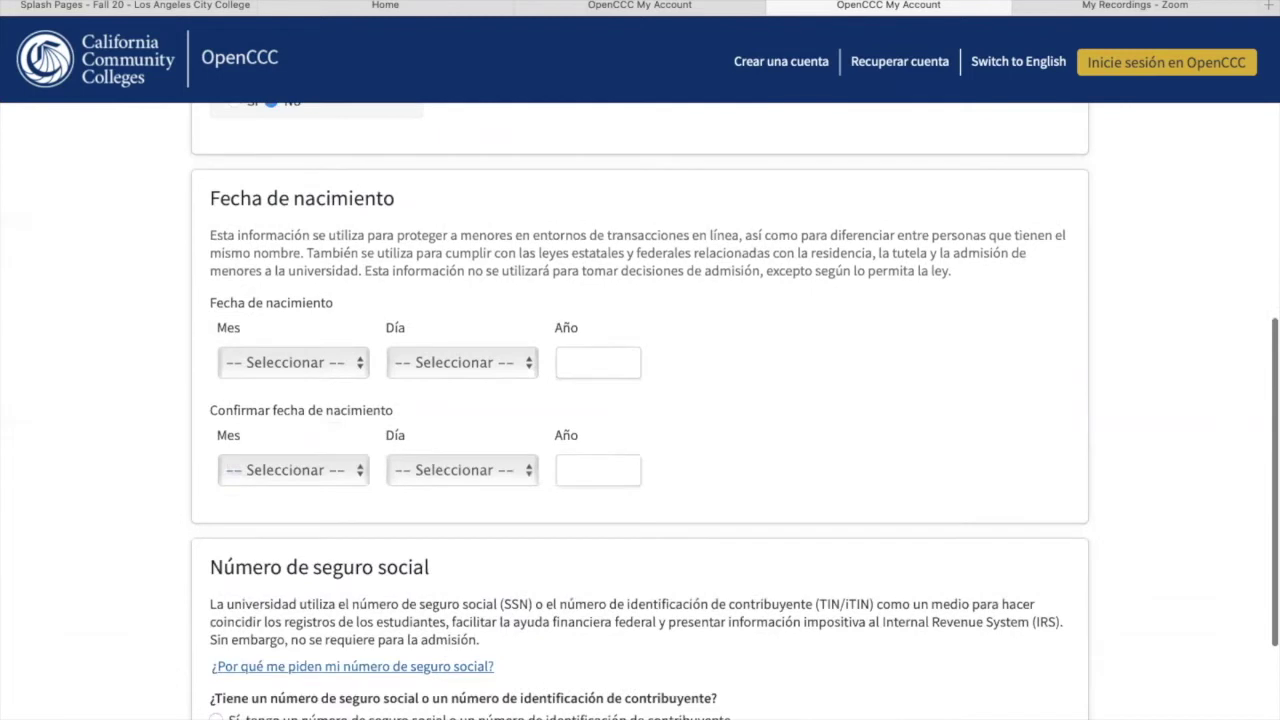
left_click(361, 366)
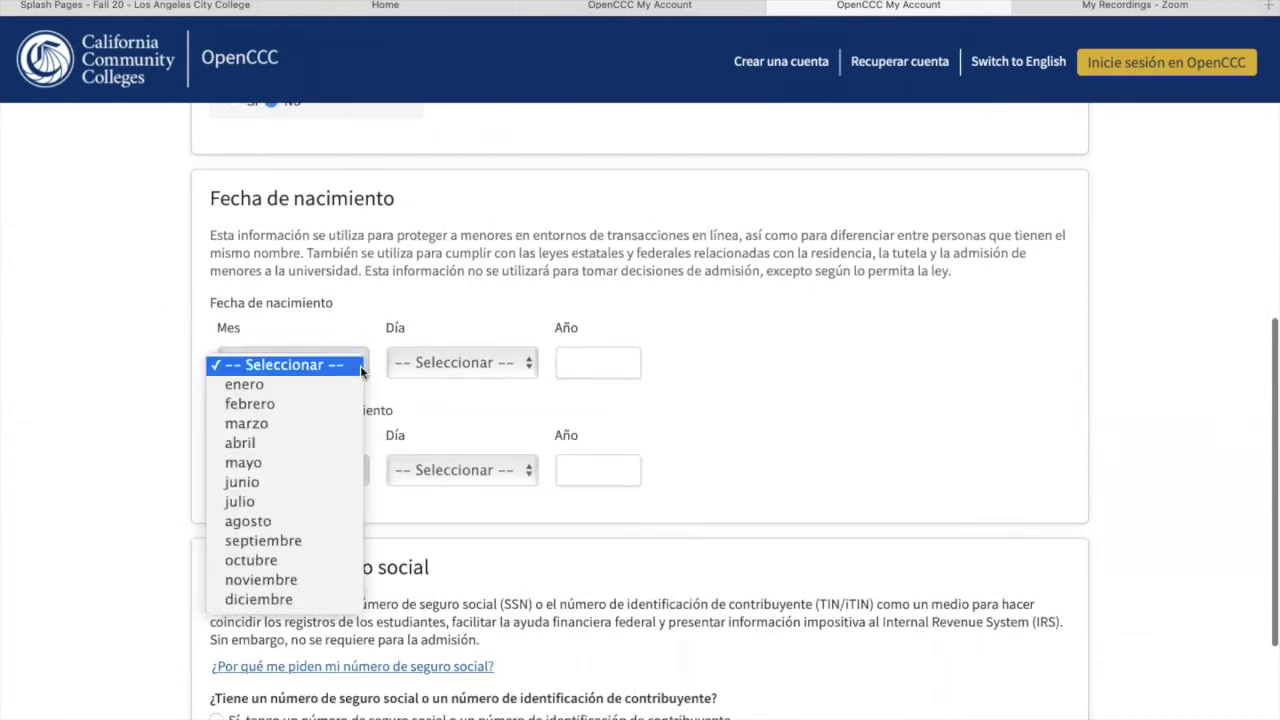
left_click(307, 580)
left_click(528, 368)
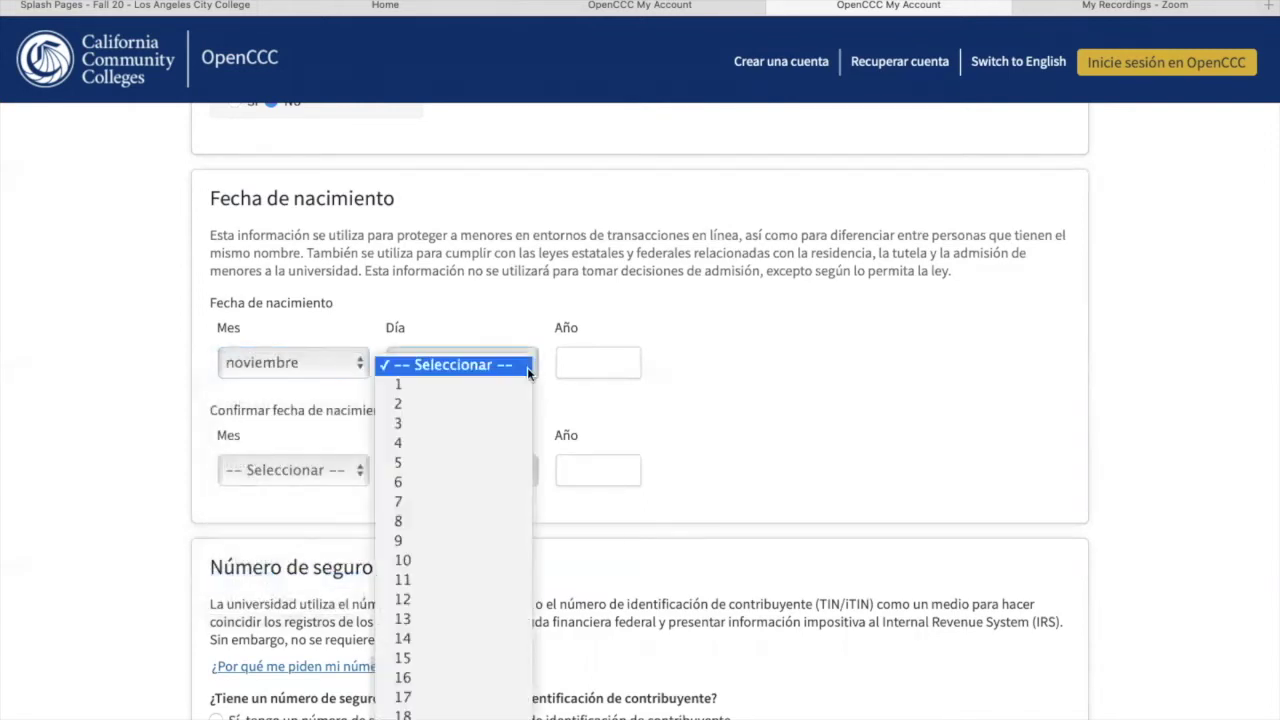
scroll(455, 640, "down", 5)
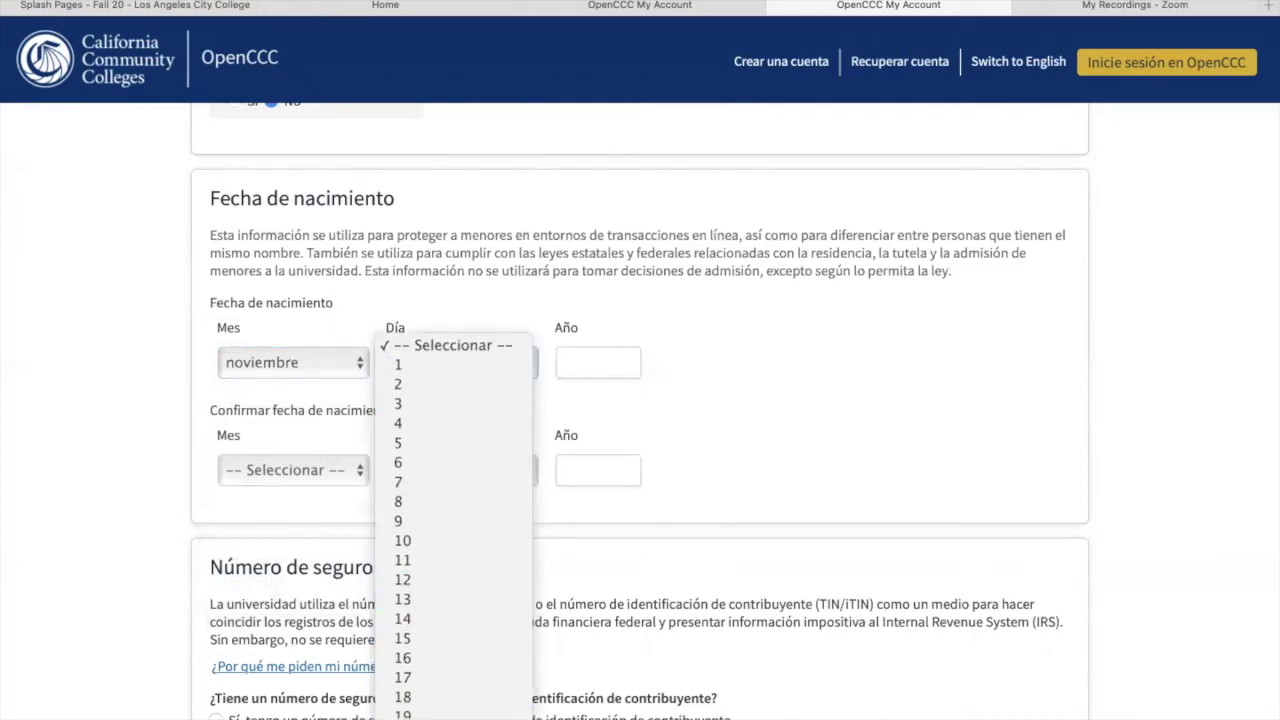
left_click(450, 637)
left_click(590, 368)
type("1")
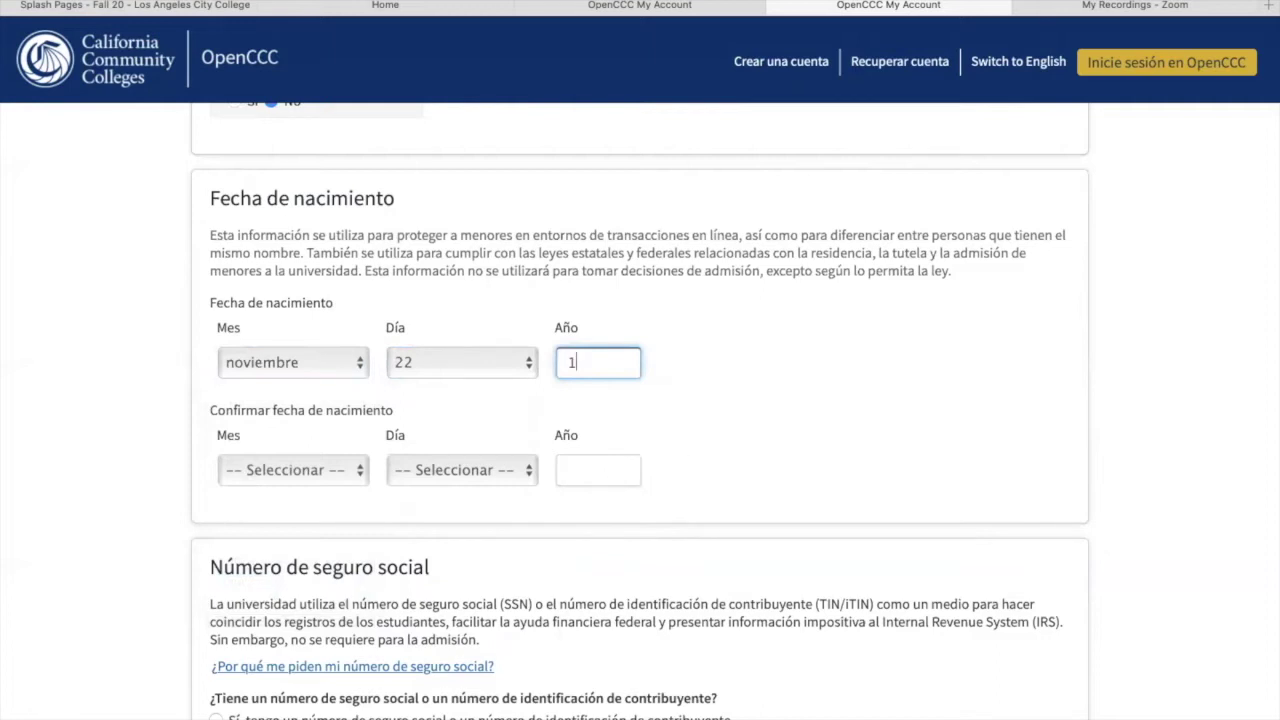
type("99")
type("5")
Step: Repeat noviembre 22, 1995 in the confirmation fields, fixing the mistyped year
left_click(362, 476)
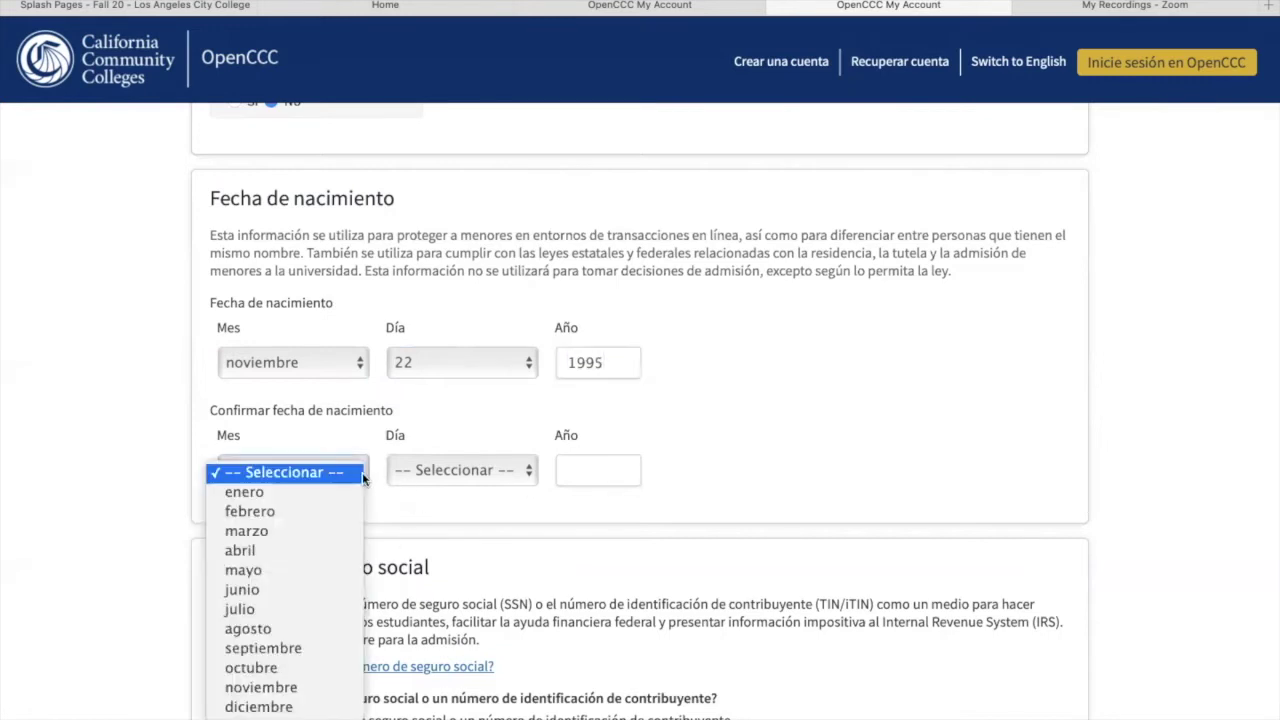
left_click(289, 689)
left_click(528, 474)
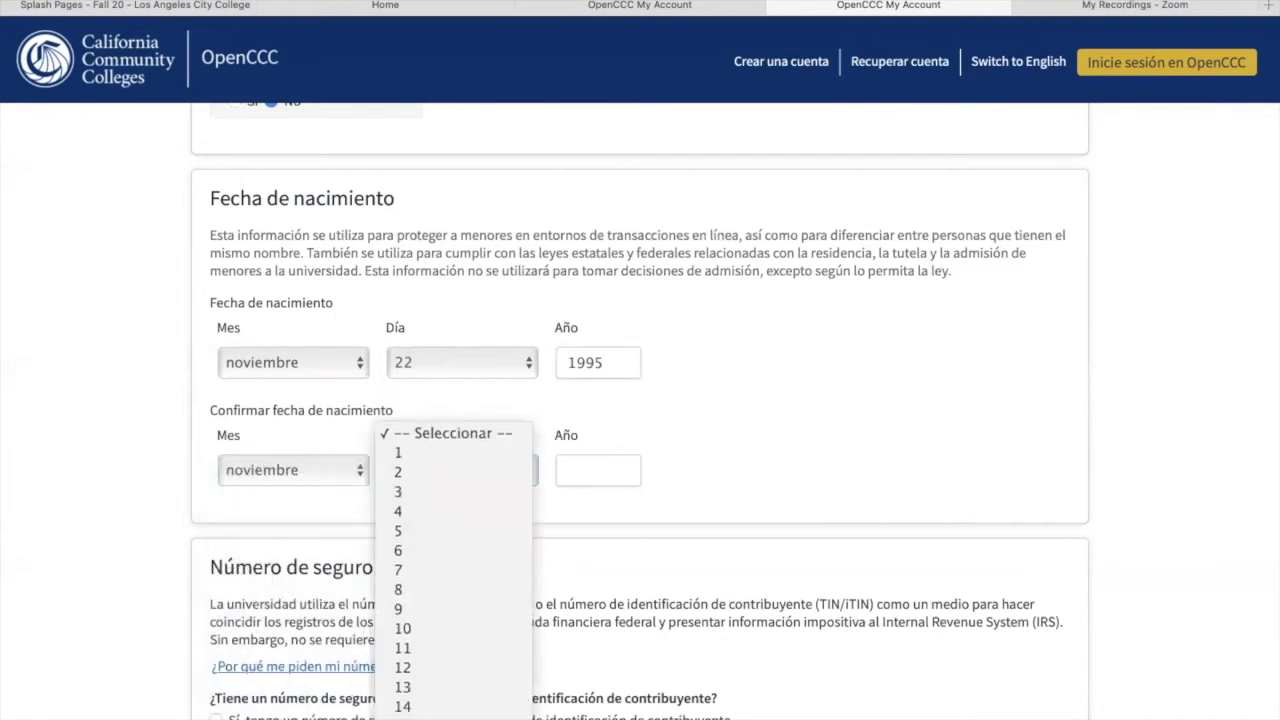
scroll(455, 655, "down", 5)
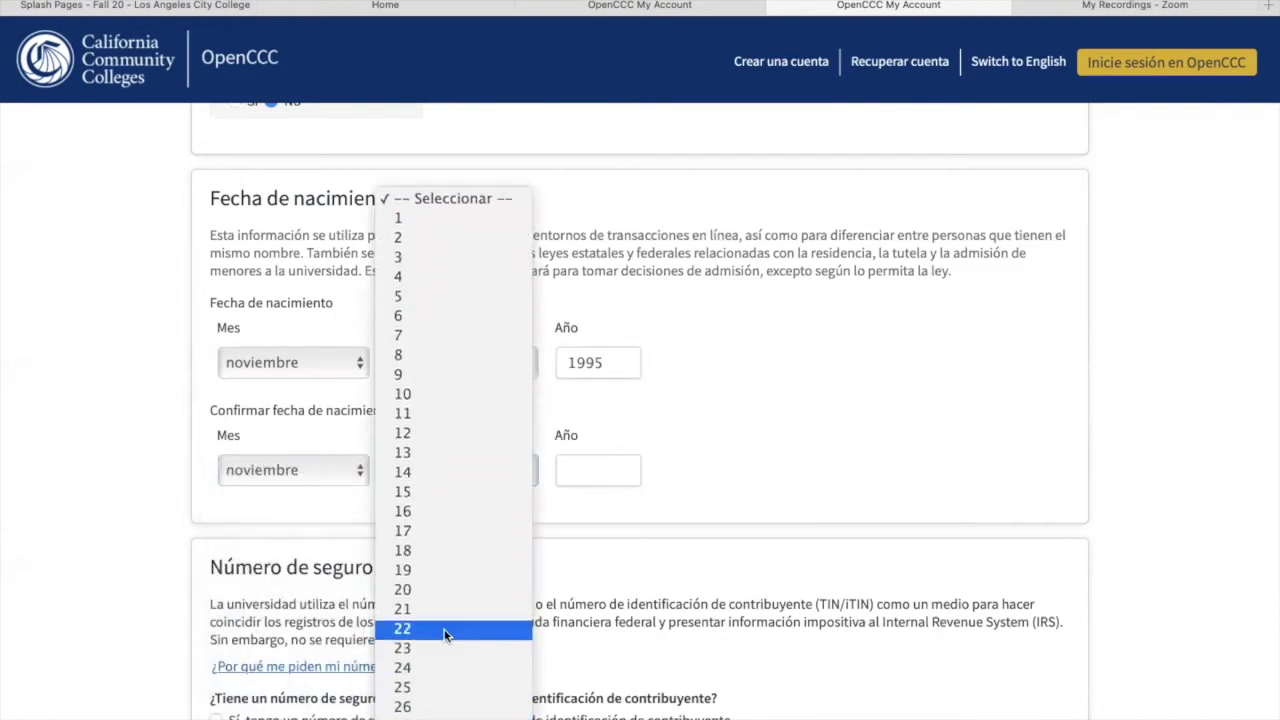
left_click(445, 629)
left_click(574, 469)
type("1996")
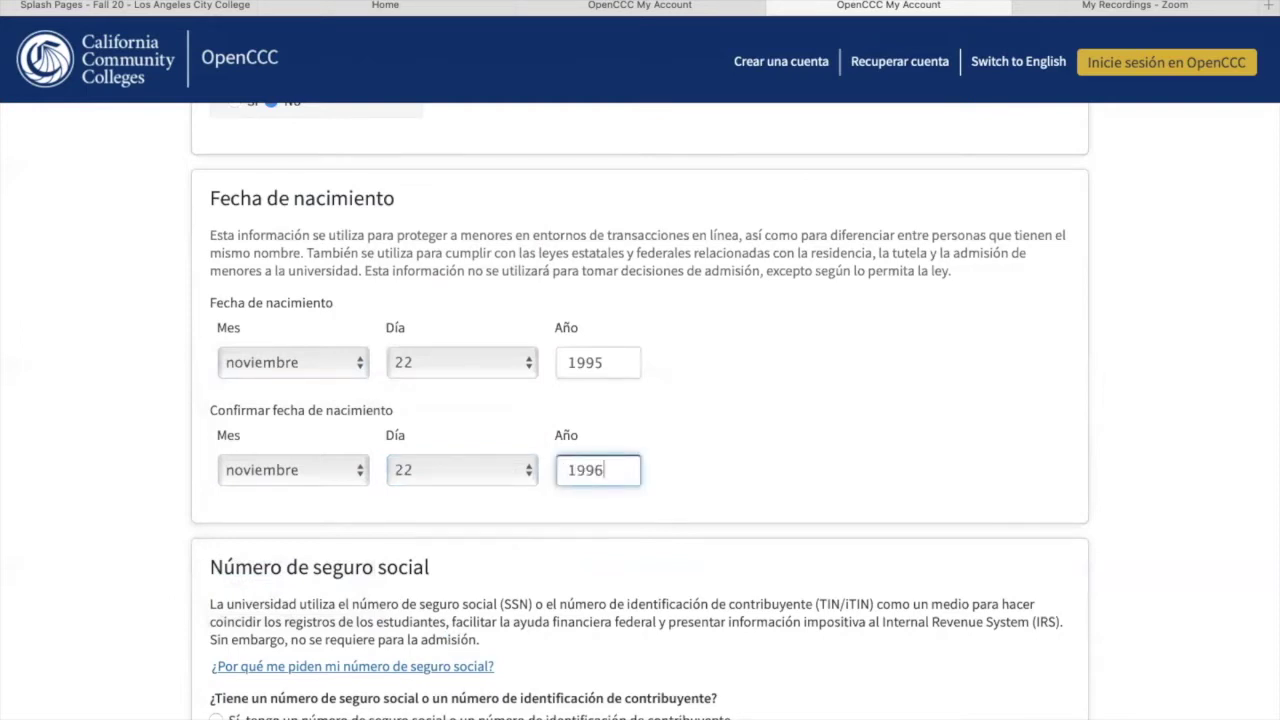
key("BackSpace")
type("5")
left_click(1165, 465)
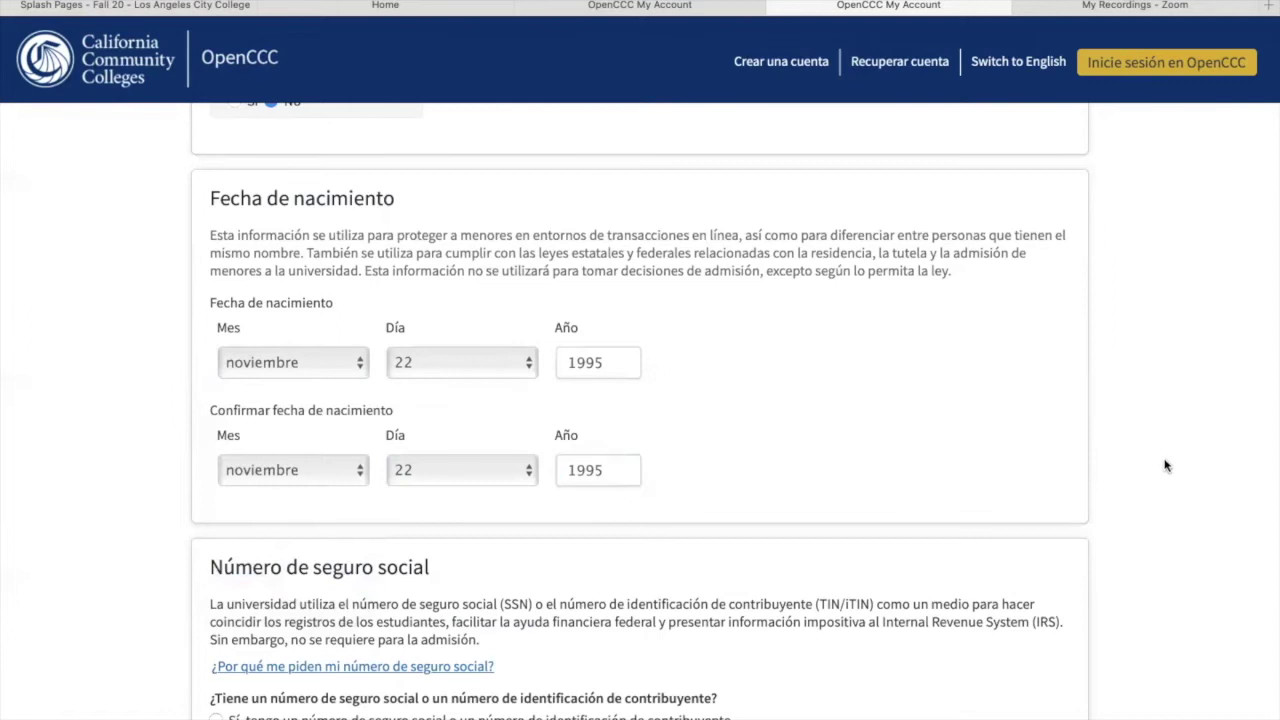
Step: Answer No to the SSN/taxpayer number question and continue to Contact Information, page 2 of 3
scroll(1165, 465, "down", 5)
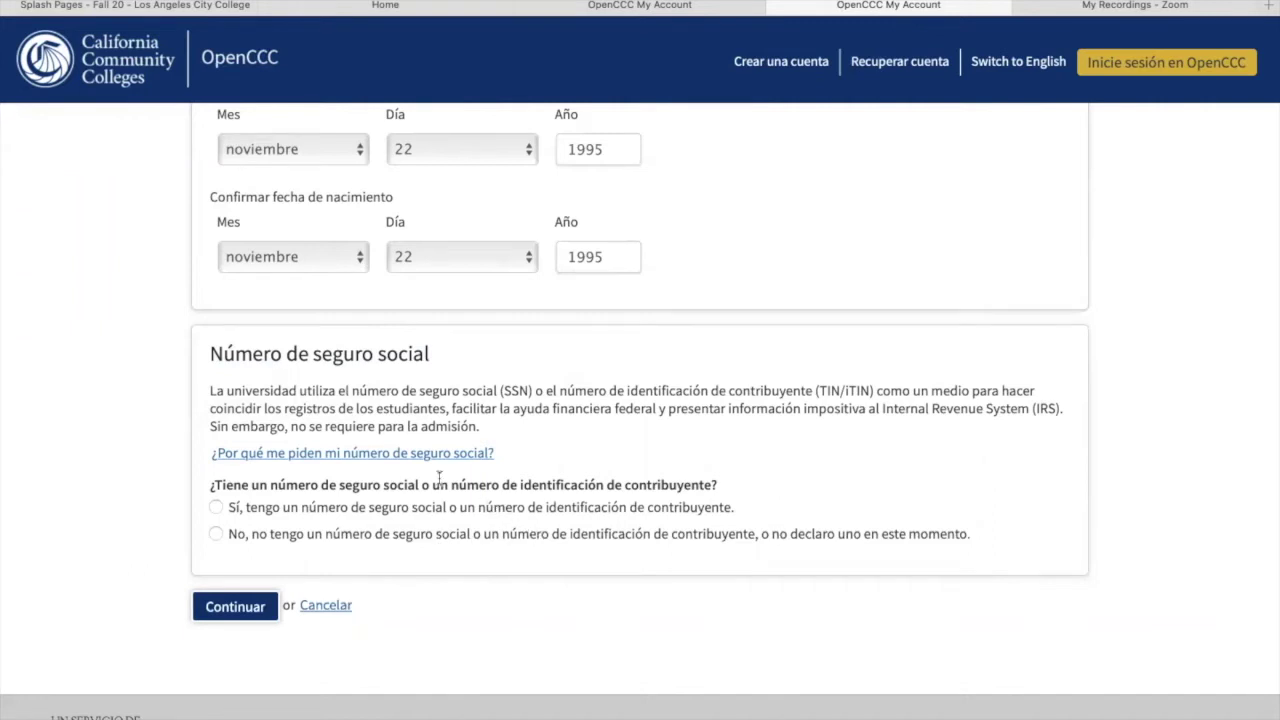
left_click(216, 535)
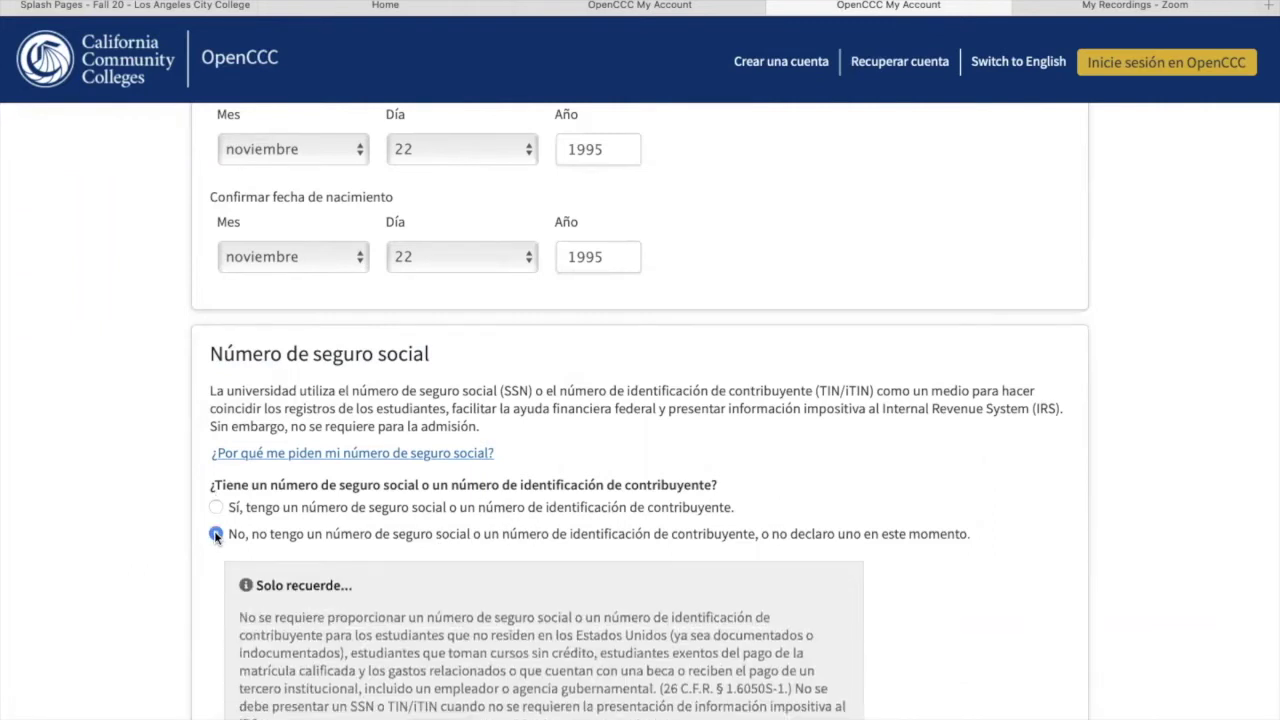
scroll(965, 540, "down", 1)
scroll(253, 583, "down", 5)
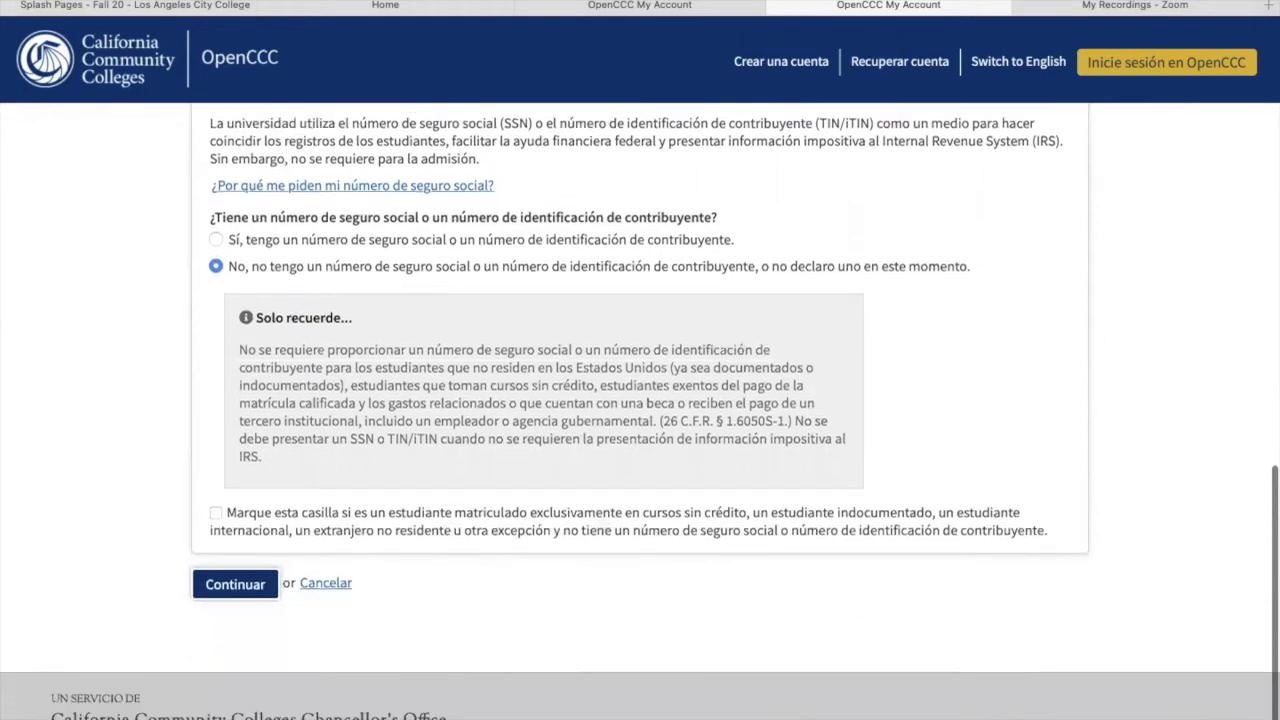
left_click(251, 578)
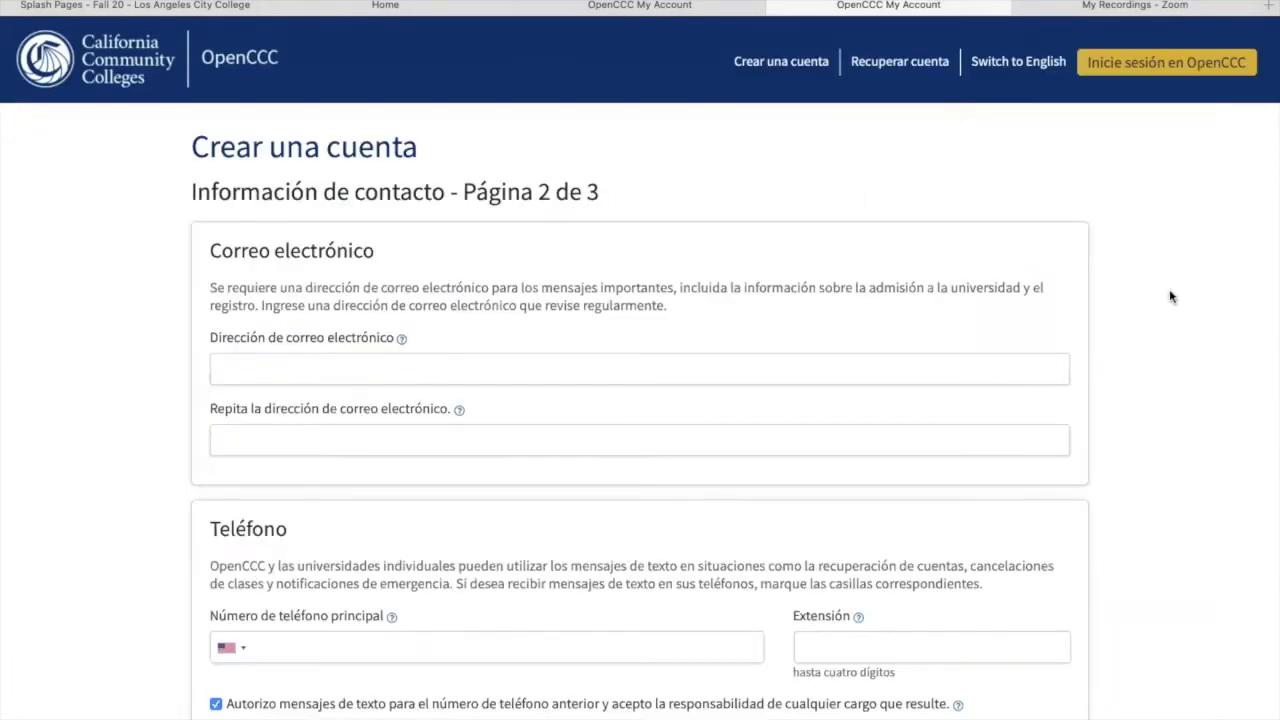
Step: Type the applicant's e-mail address in Dirección de correo electrónico and again in Repita la dirección
left_click(270, 374)
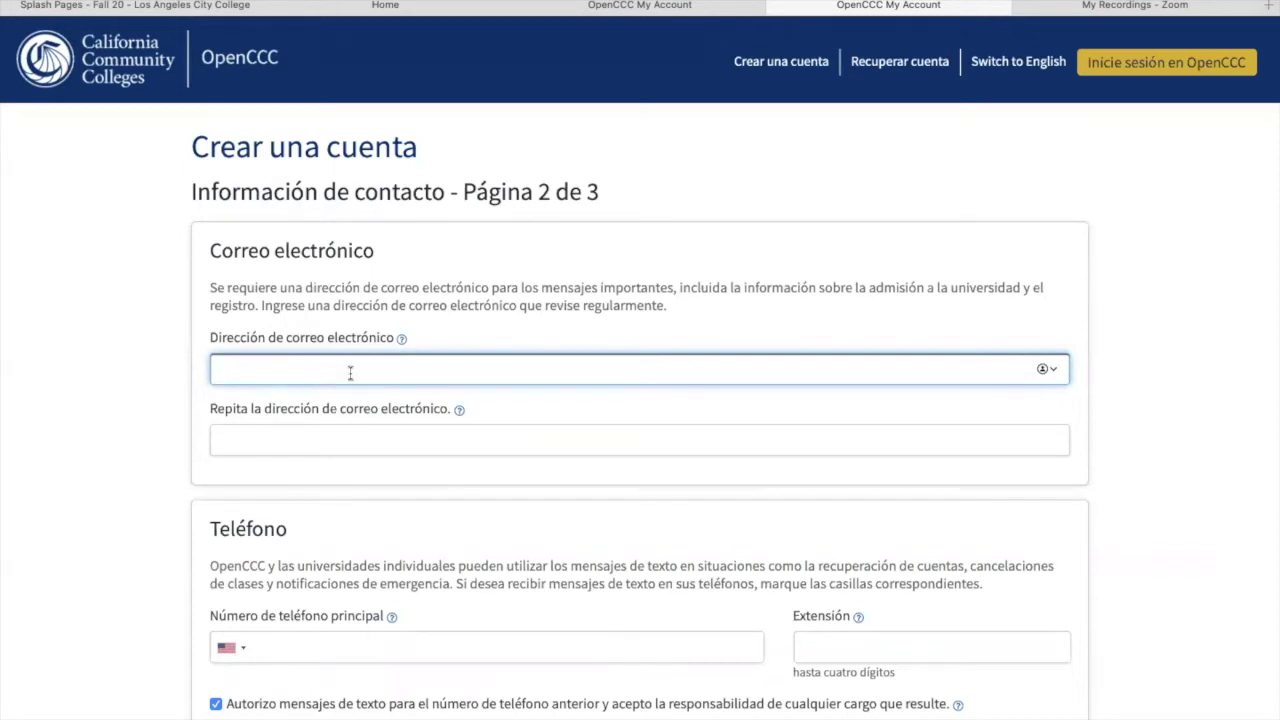
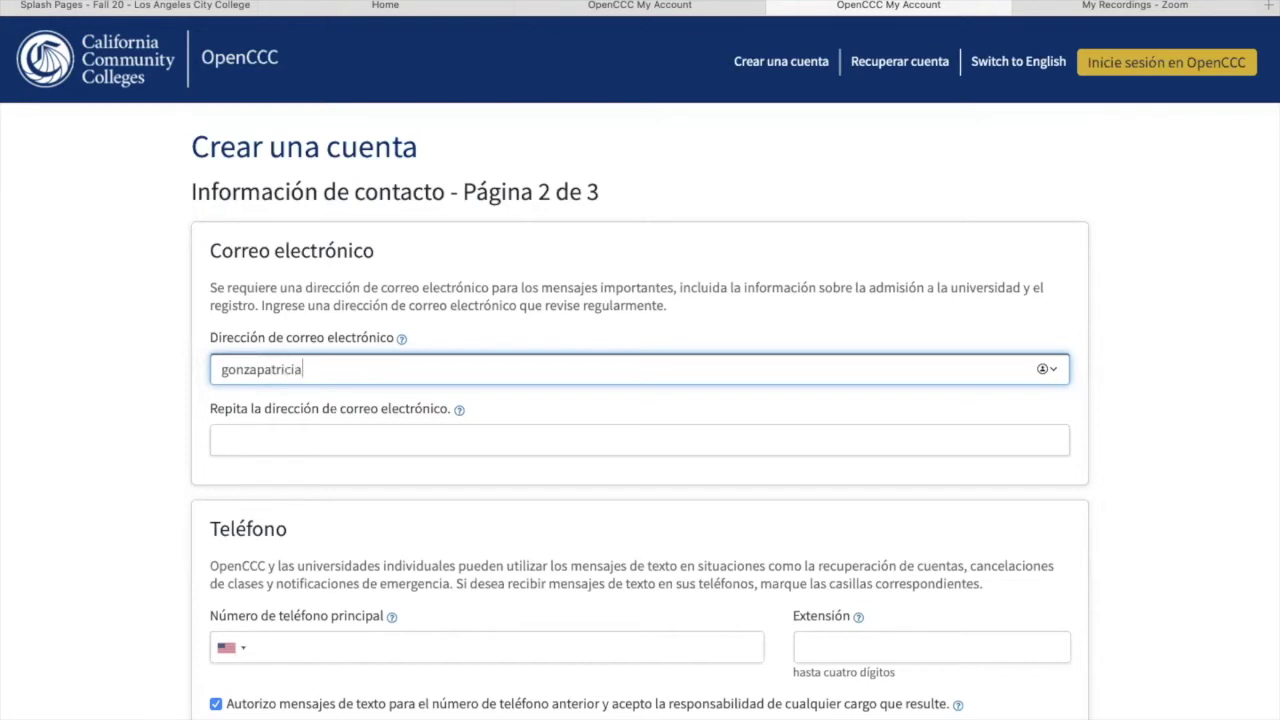
left_click(271, 444)
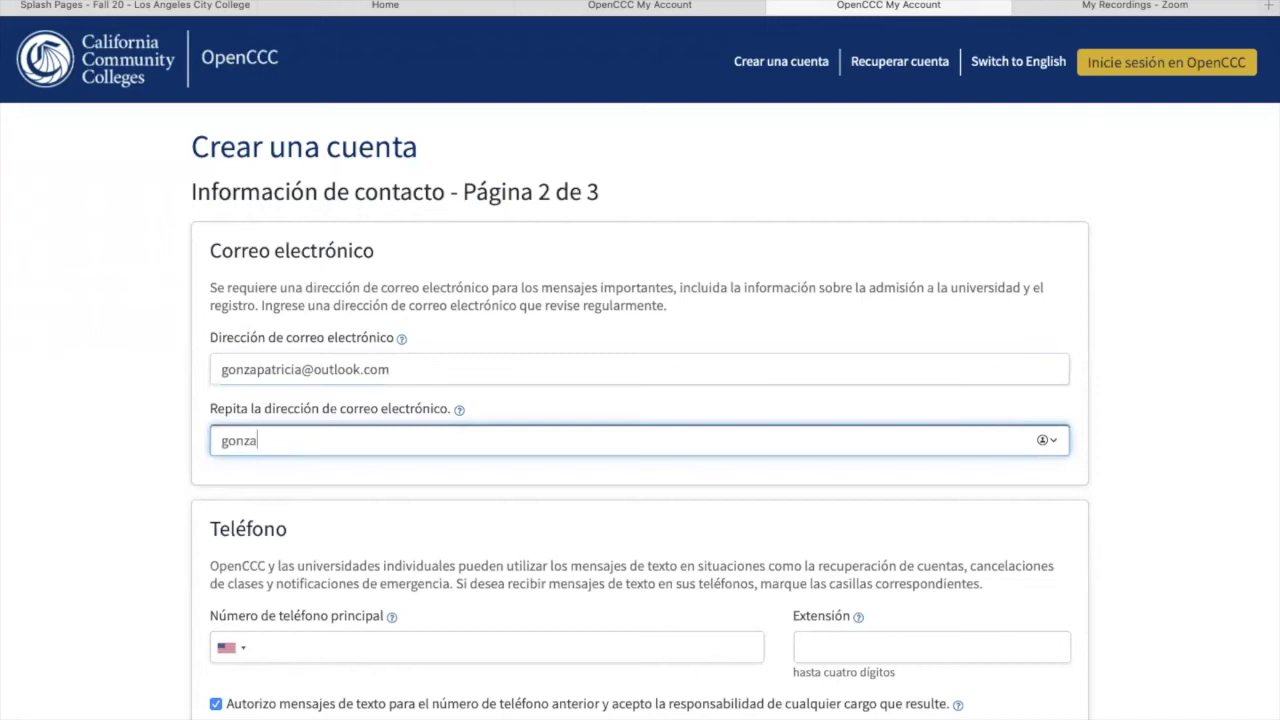
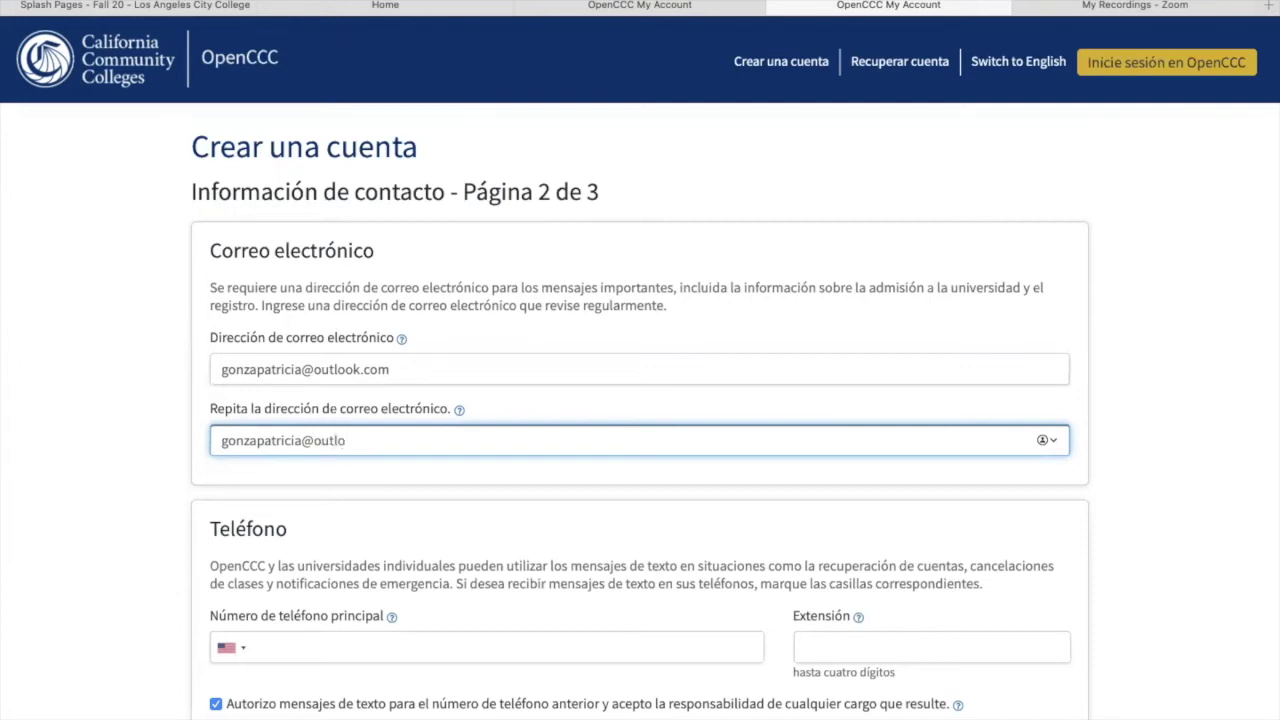
Step: Enter the applicant's 10-digit primary phone number and let it format
scroll(640, 400, "down", 4)
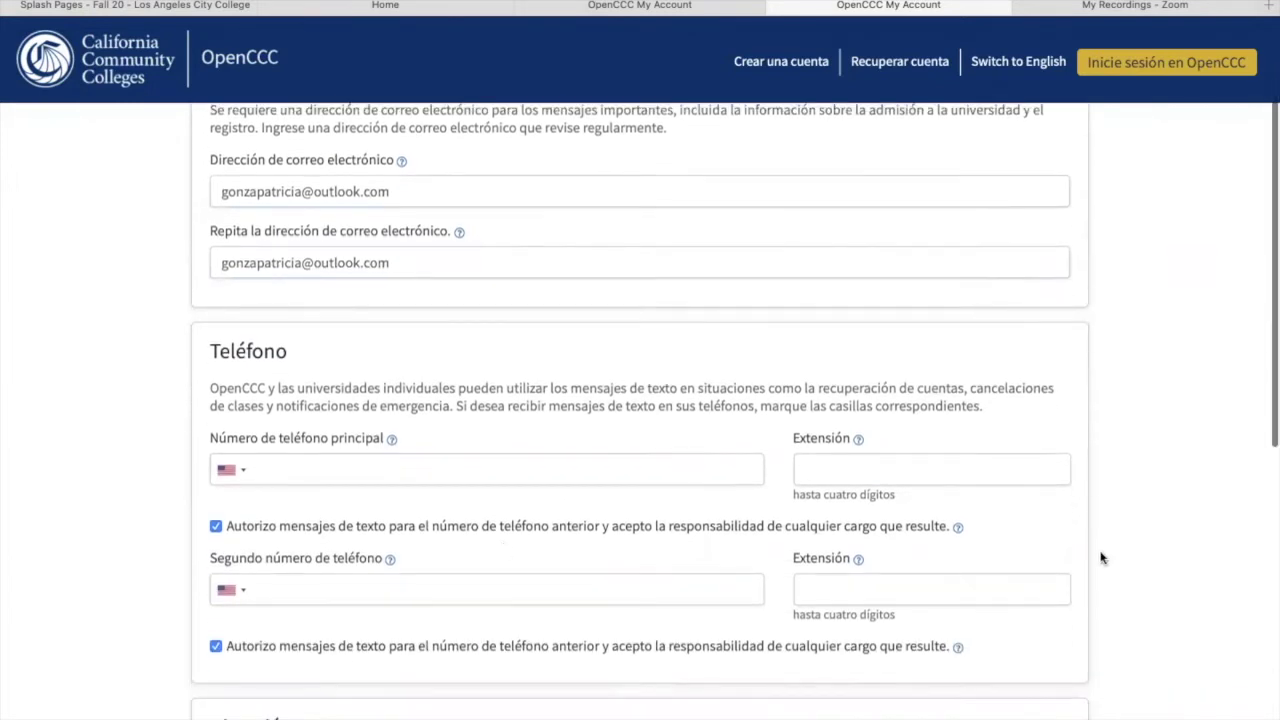
left_click(448, 476)
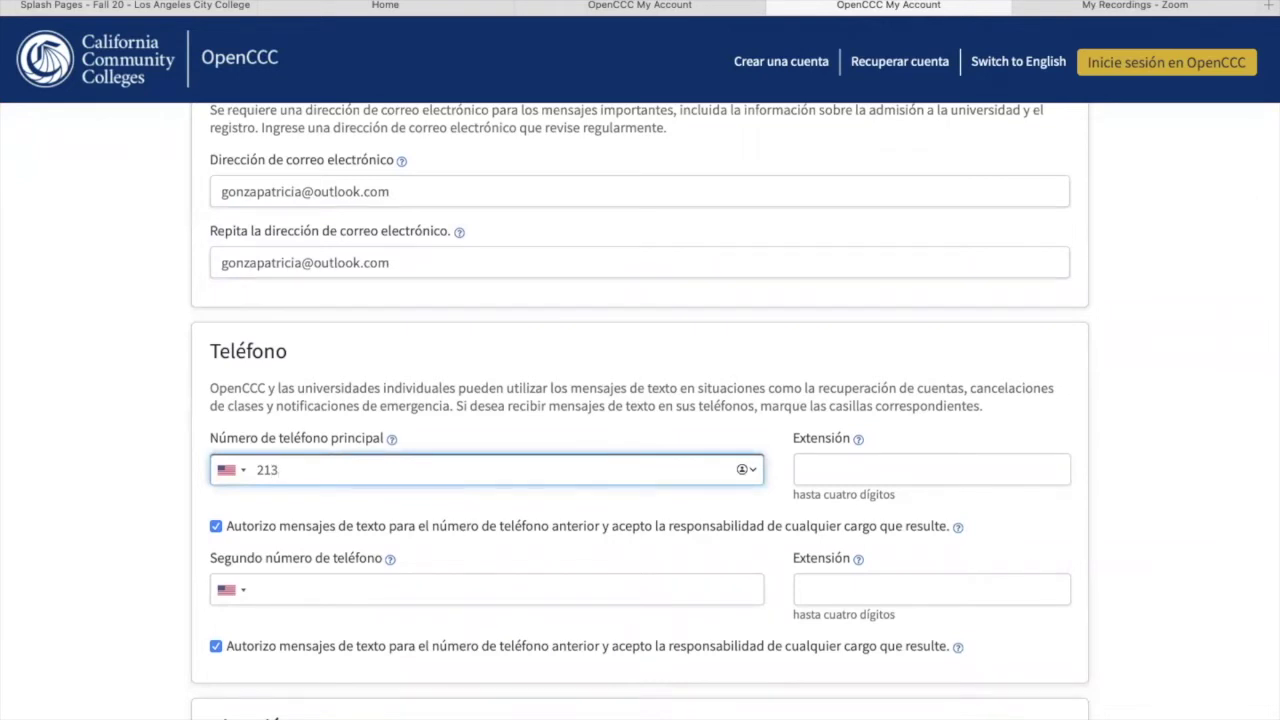
left_click(1206, 494)
scroll(1206, 494, "down", 1)
scroll(735, 410, "down", 2)
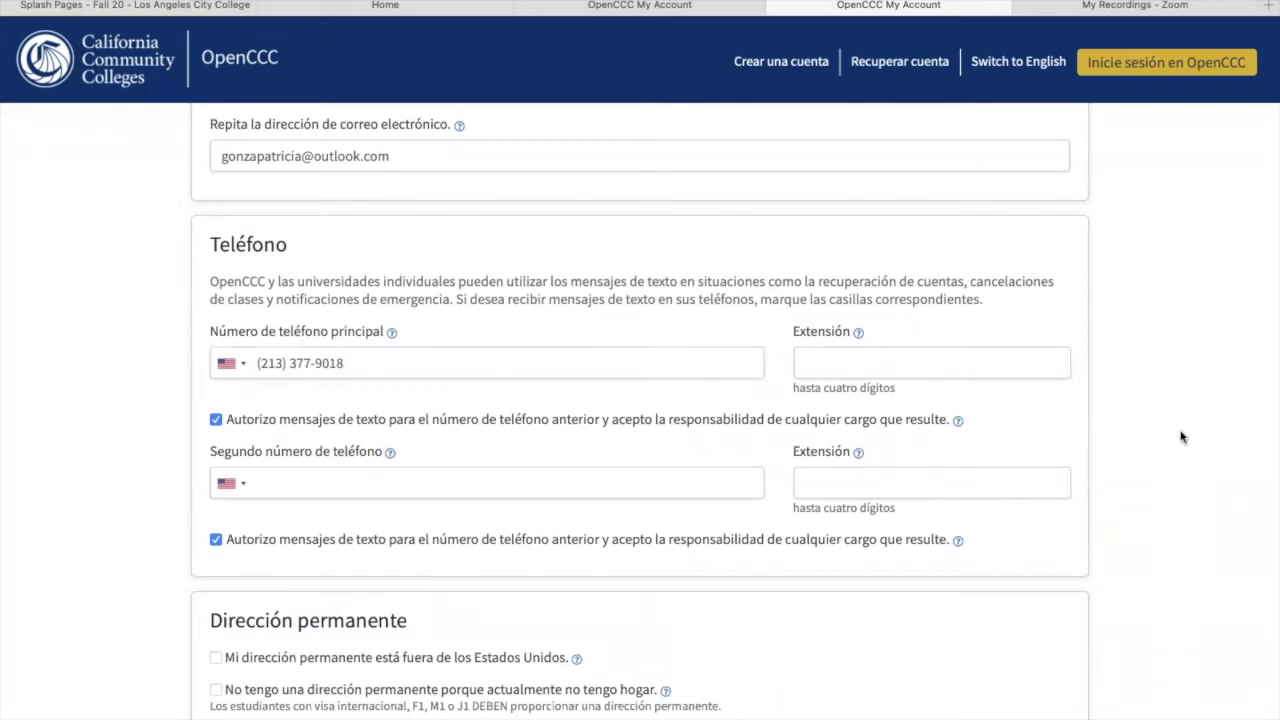
Step: Enter the permanent street address, city LA and state California
scroll(1180, 437, "down", 5)
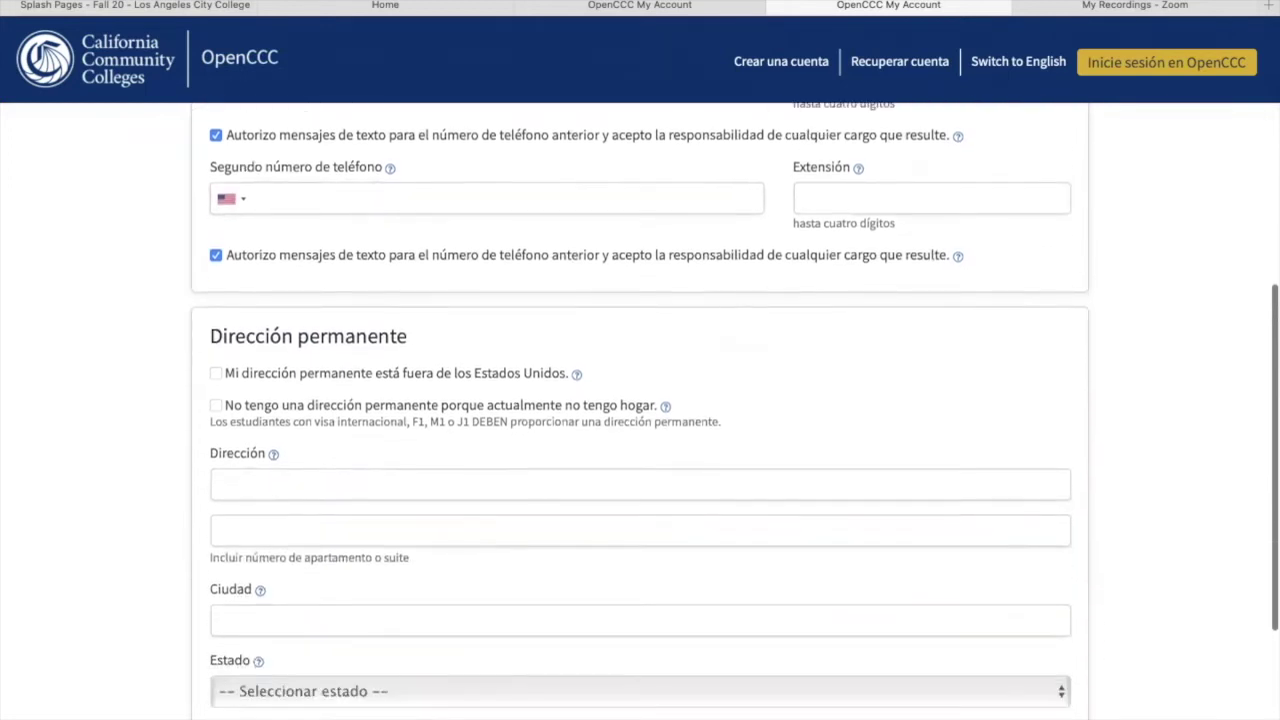
left_click(270, 452)
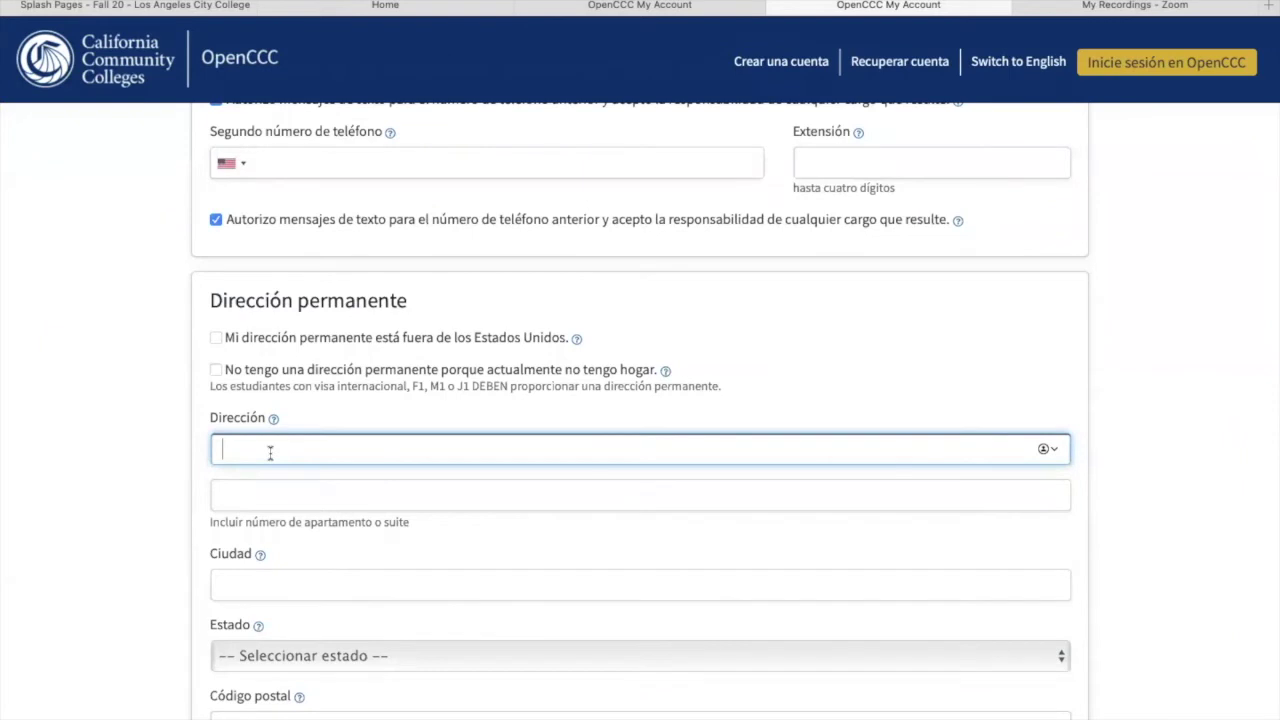
left_click(258, 592)
type("La")
key("BackSpace")
type("A")
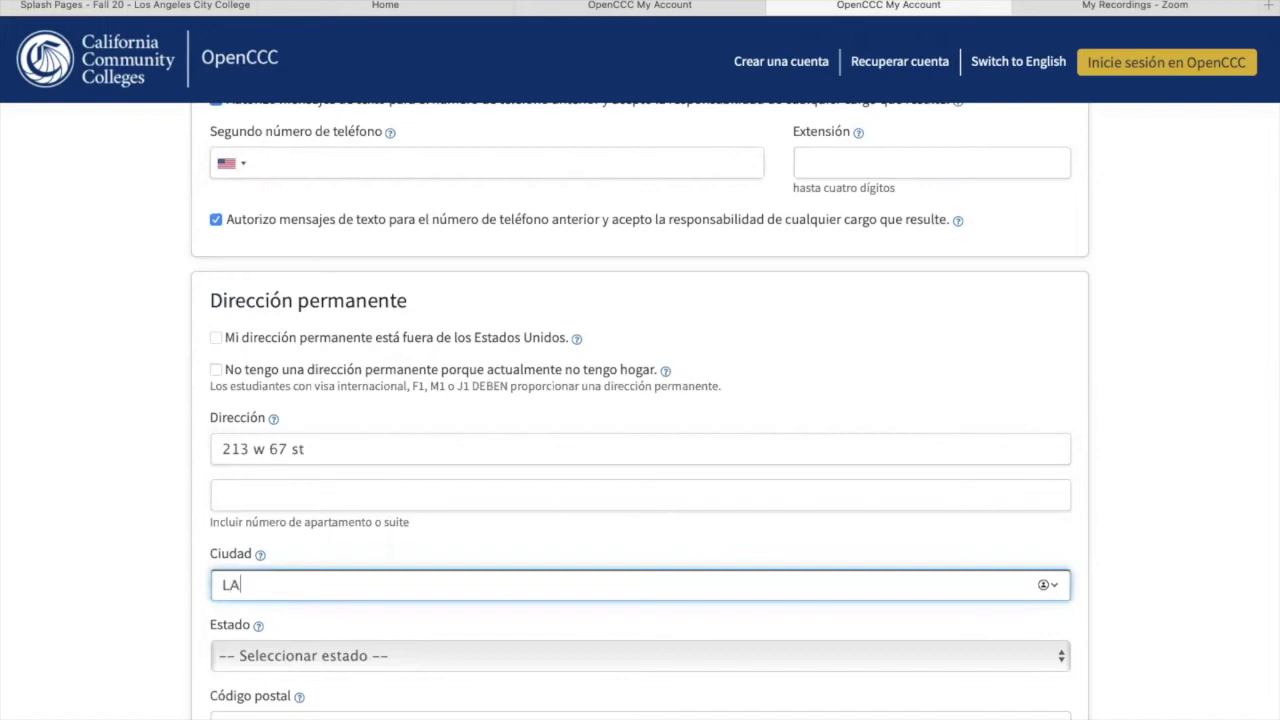
left_click(311, 656)
left_click(297, 677)
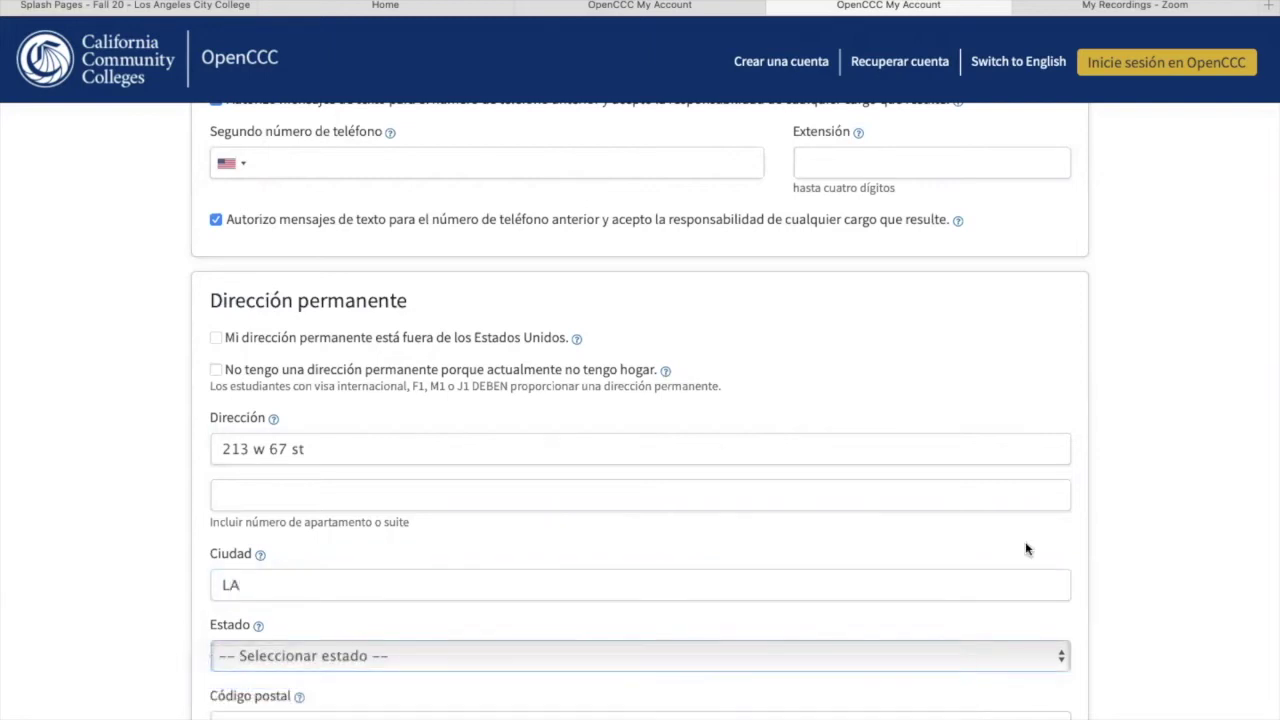
Step: Enter the postal code and continue to the credentials page
scroll(444, 593, "down", 3)
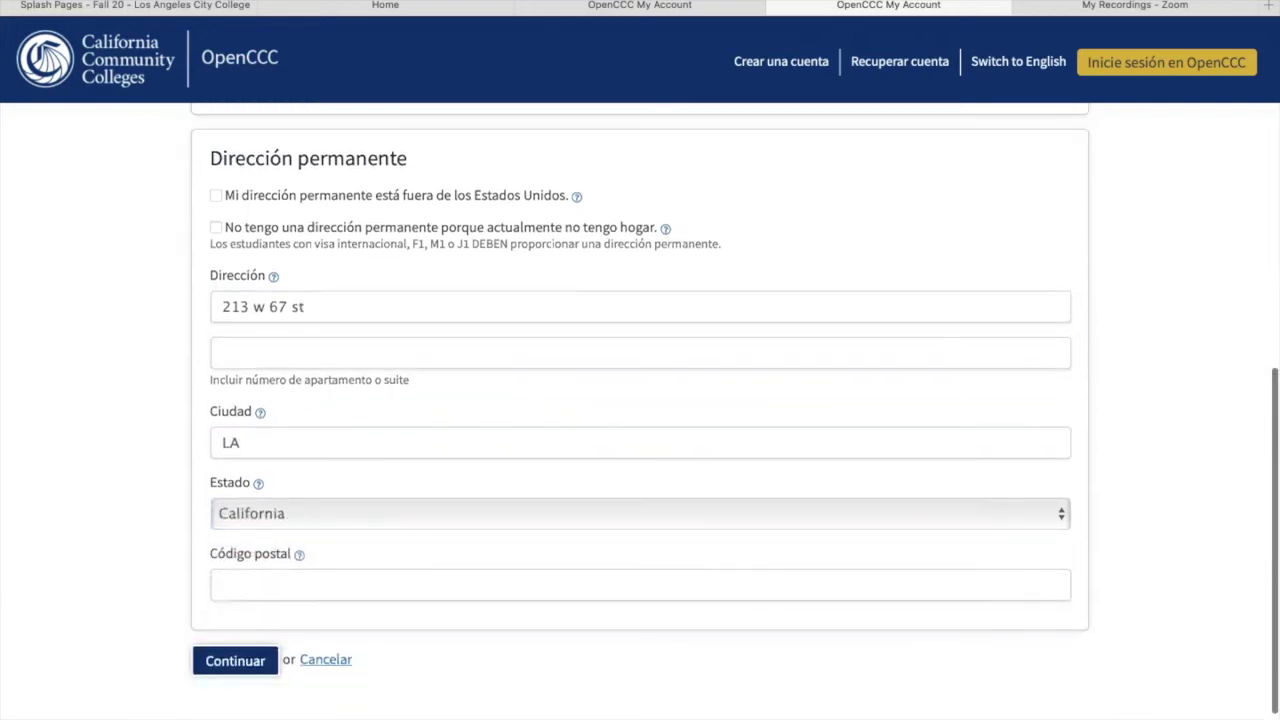
left_click(444, 593)
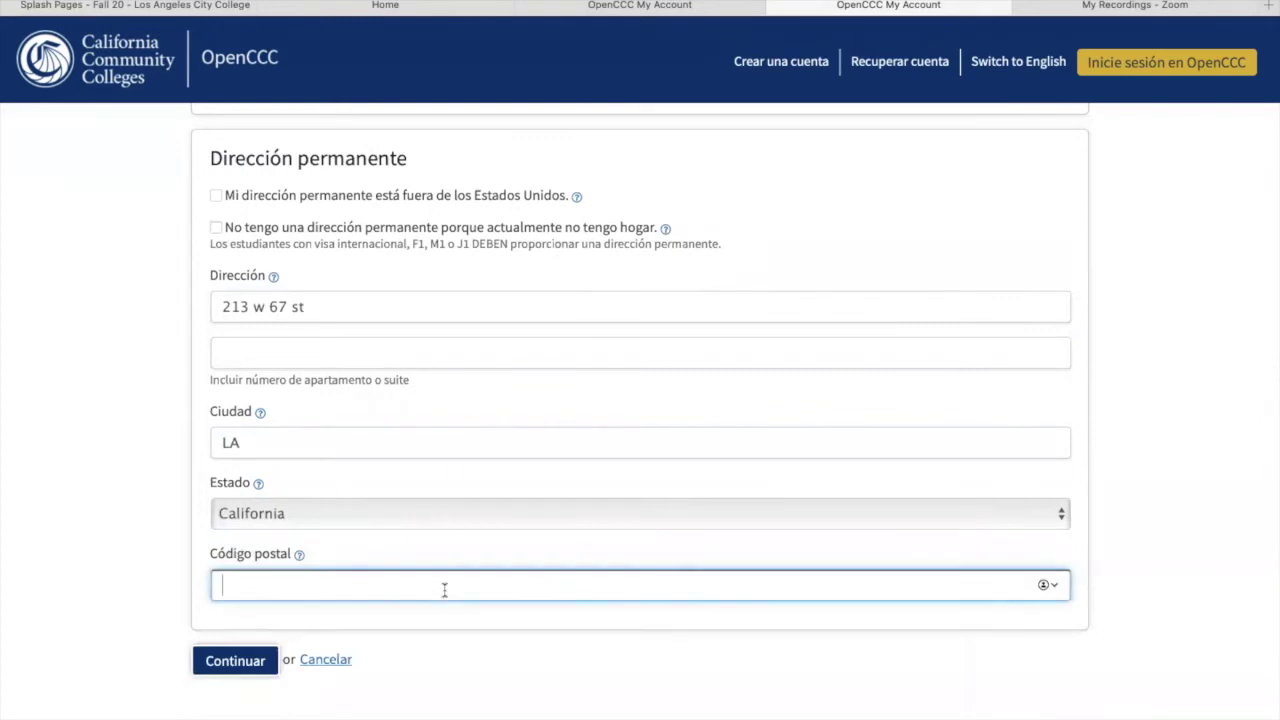
type("90065")
left_click(1172, 530)
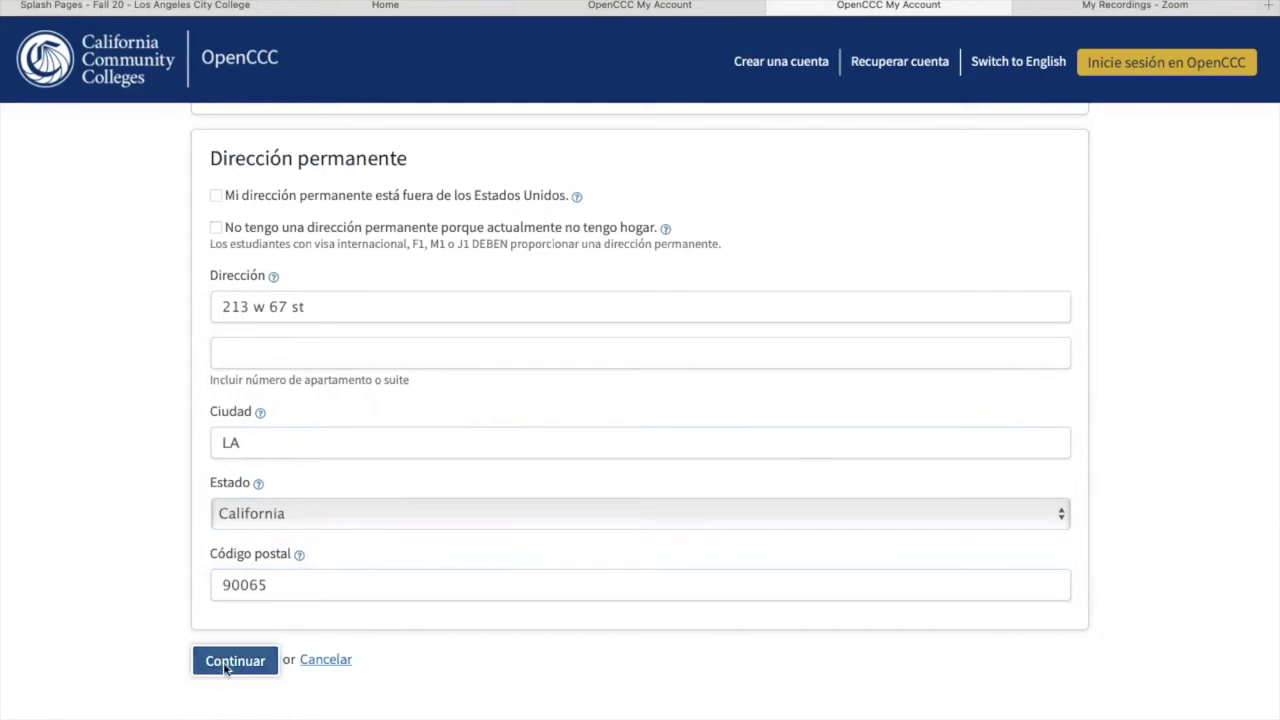
left_click(223, 662)
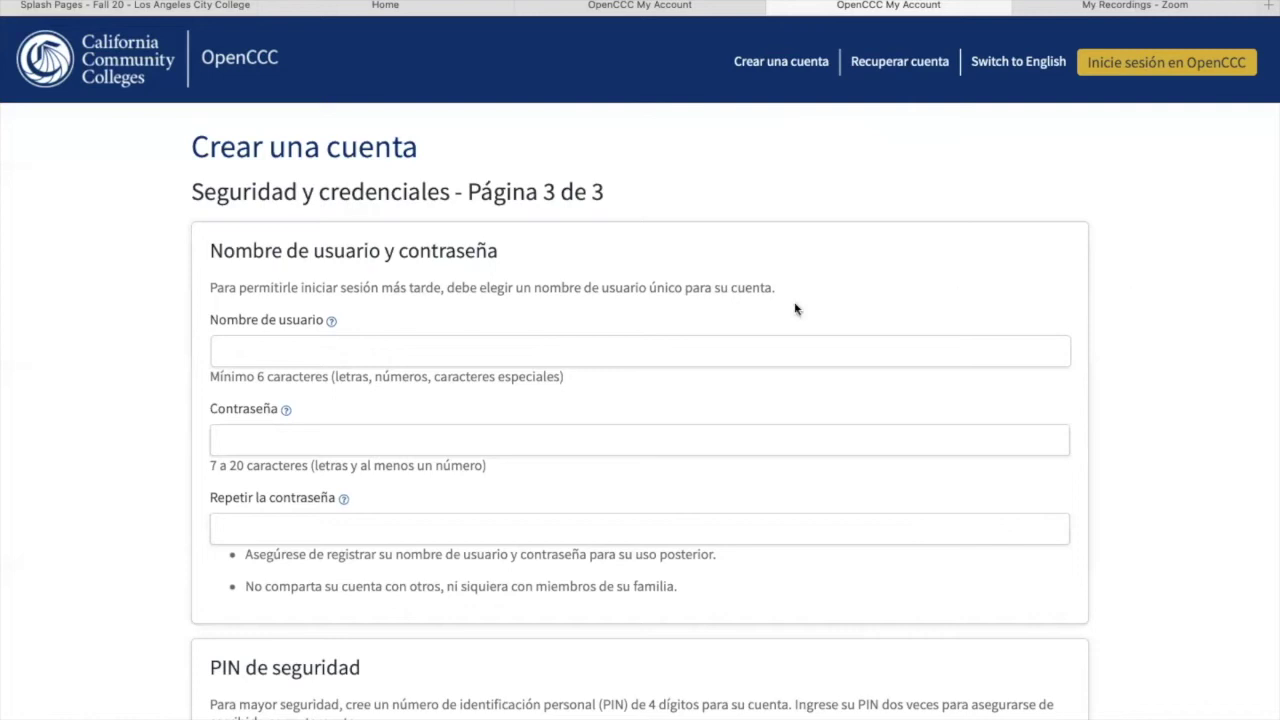
Step: Set an available username and enter the account password
left_click(603, 350)
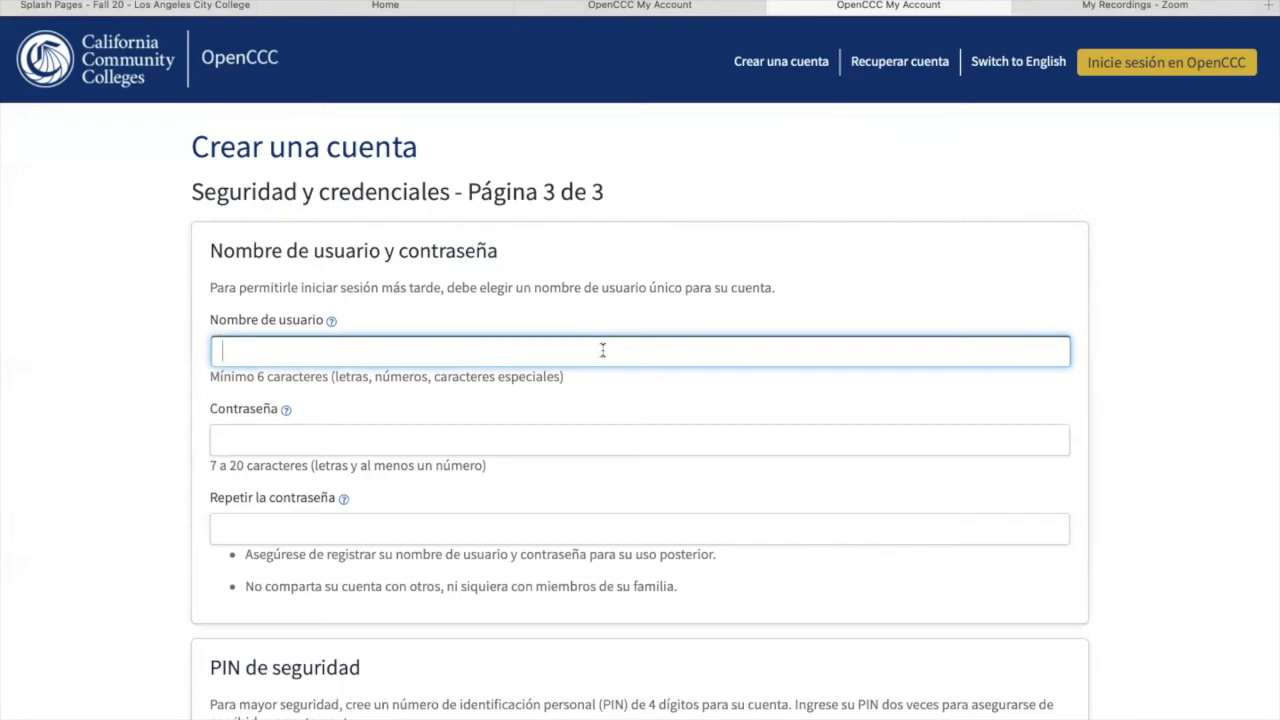
type("maripaty@")
left_click(507, 447)
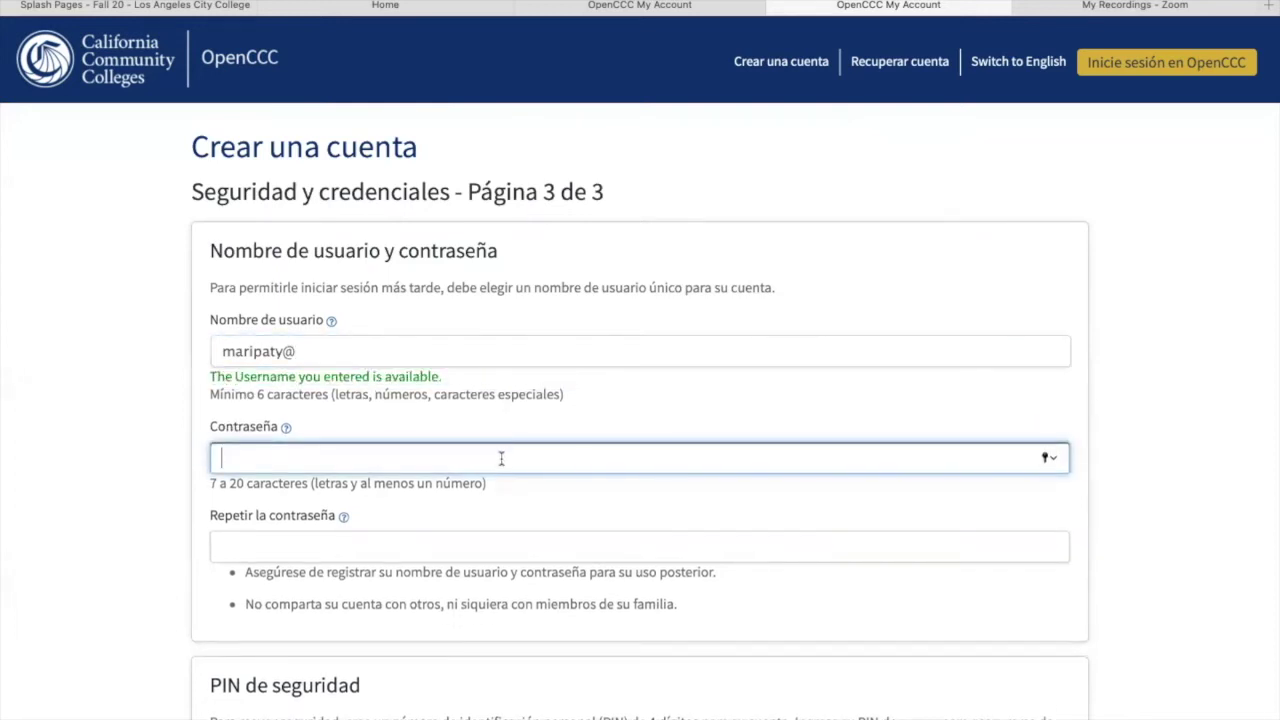
type("••••")
key("BackSpace")
key("BackSpace")
key("BackSpace")
key("BackSpace")
type("•••••••••••••••")
Step: Repeat the password in Repetir la contraseña, which reports that the passwords don't match
left_click(330, 538)
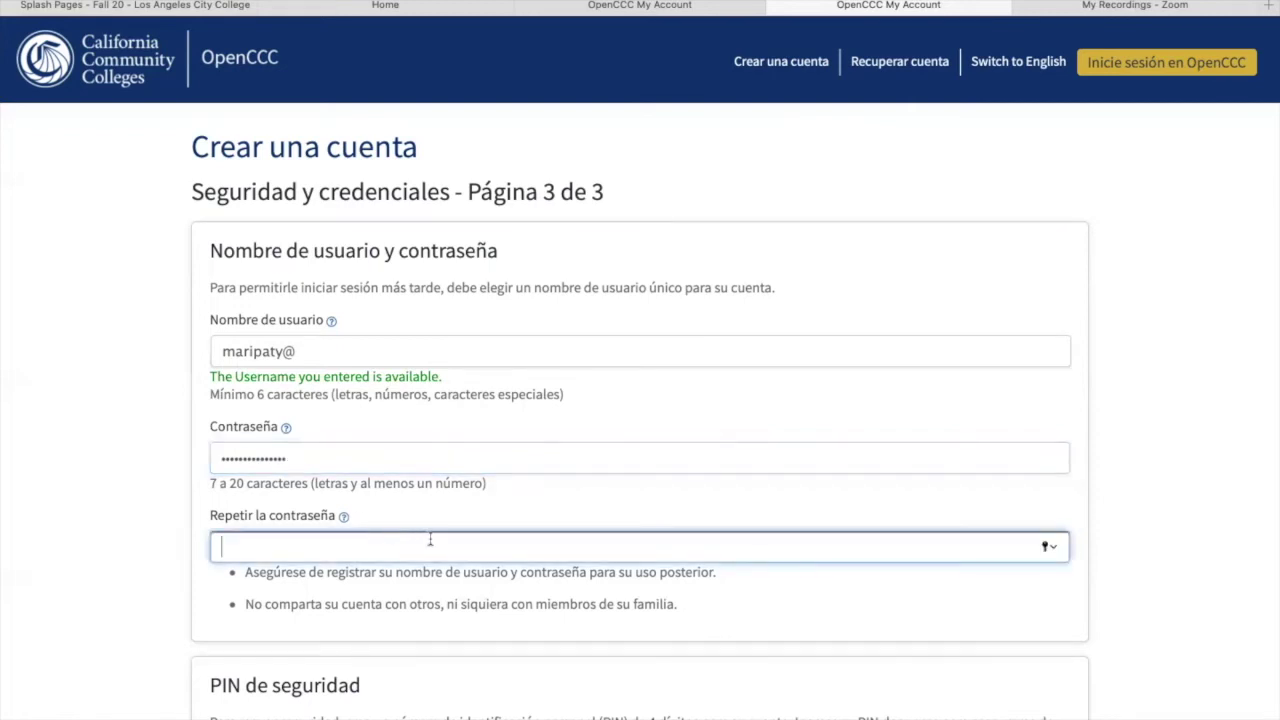
type("•••••••••••")
left_click(1190, 560)
scroll(1190, 560, "down", 3)
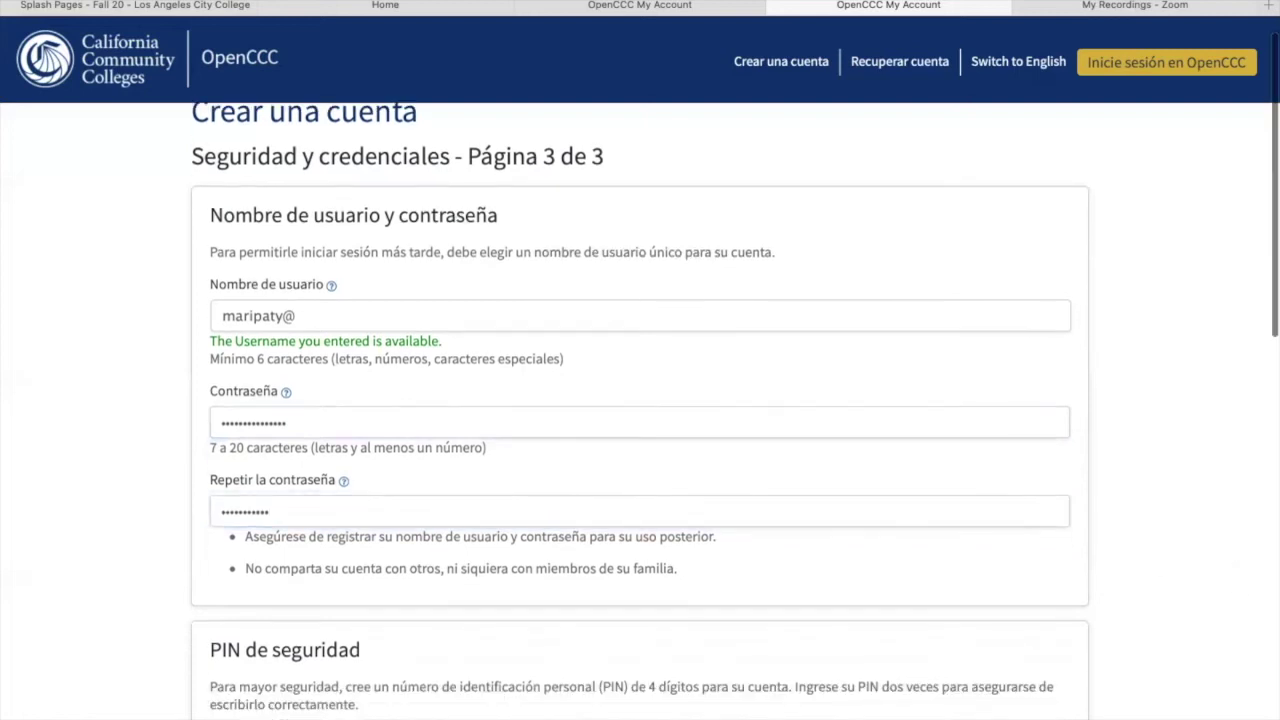
scroll(640, 400, "down", 3)
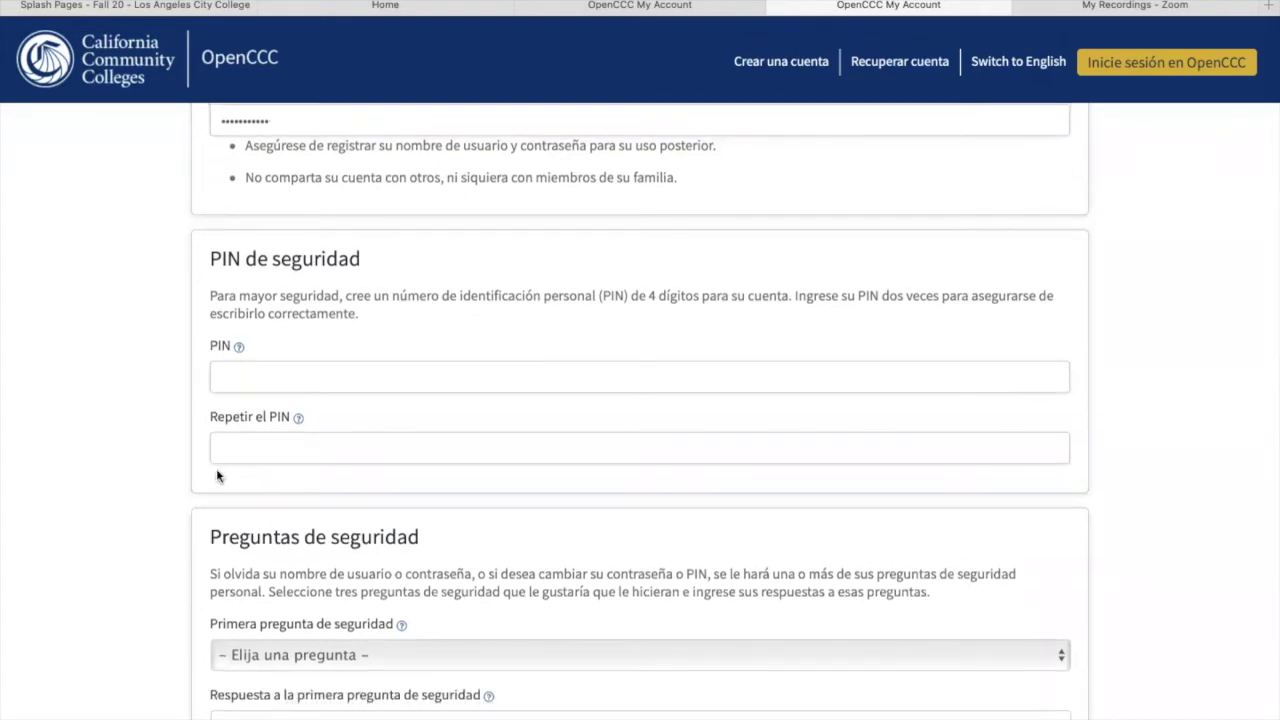
left_click(310, 371)
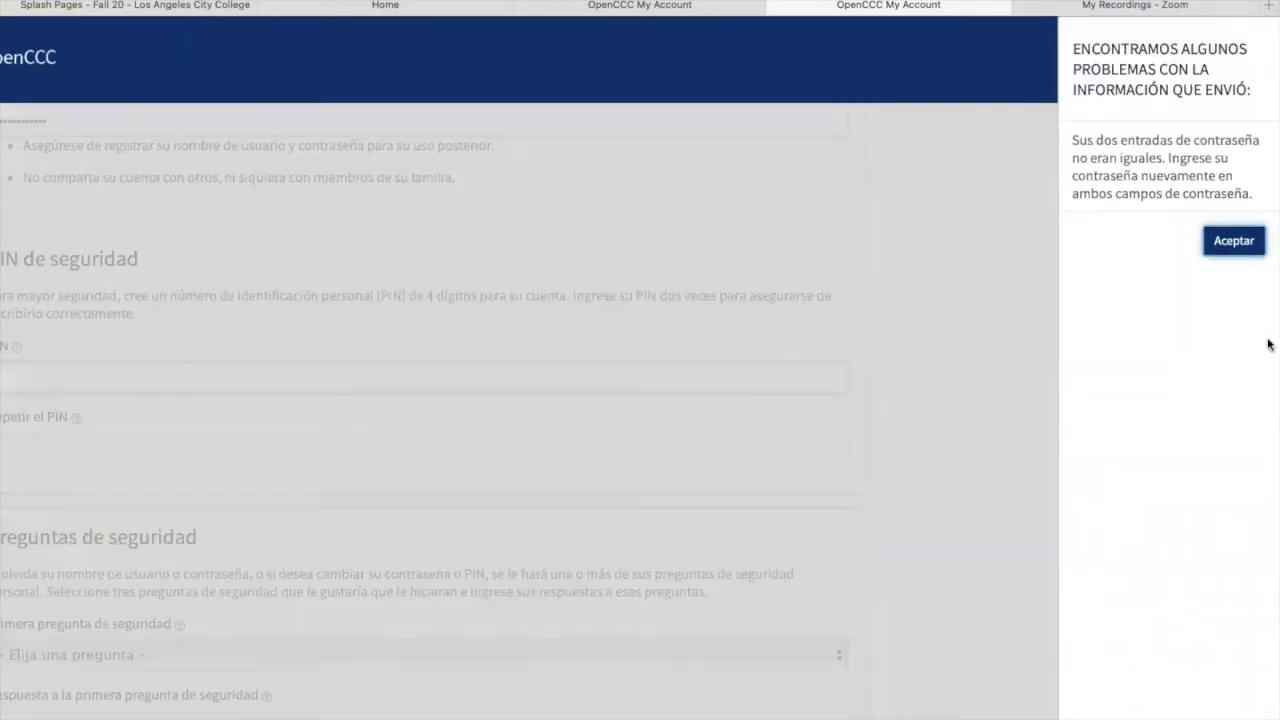
Step: Dismiss the mismatch warning and re-enter Repetir la contraseña so it matches the password
left_click(1234, 241)
left_click(894, 128)
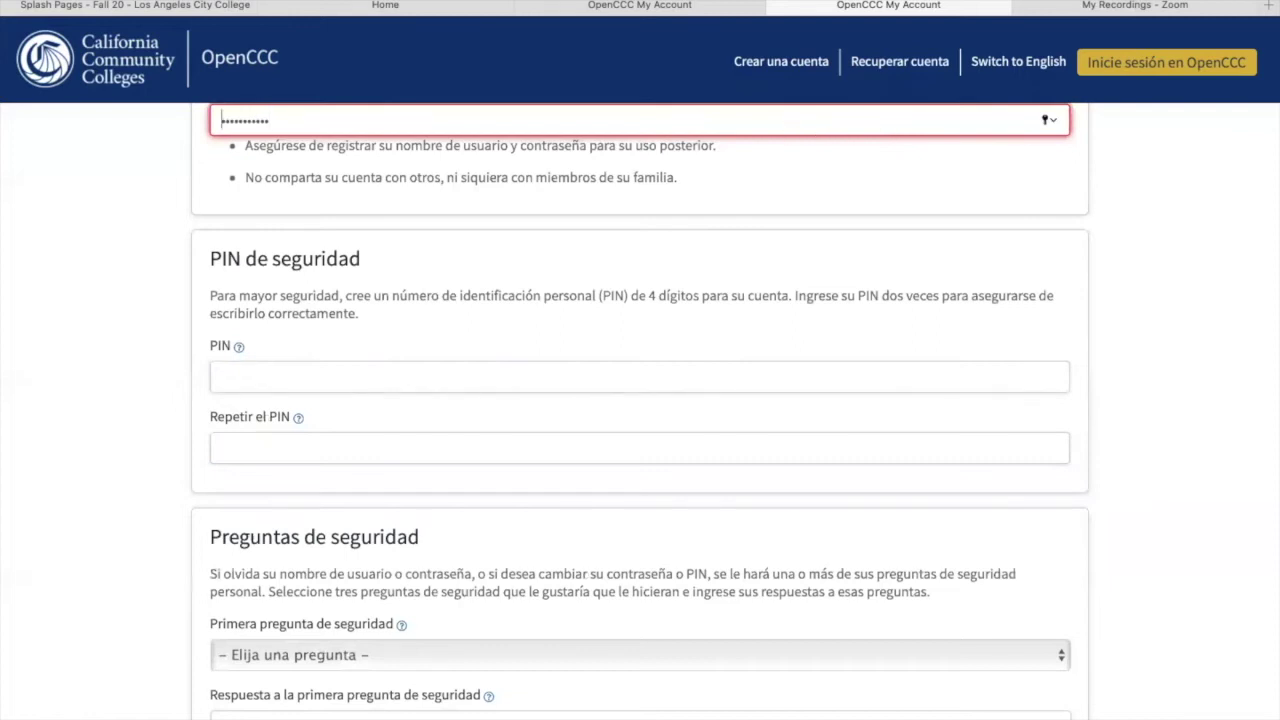
scroll(1211, 211, "up", 1)
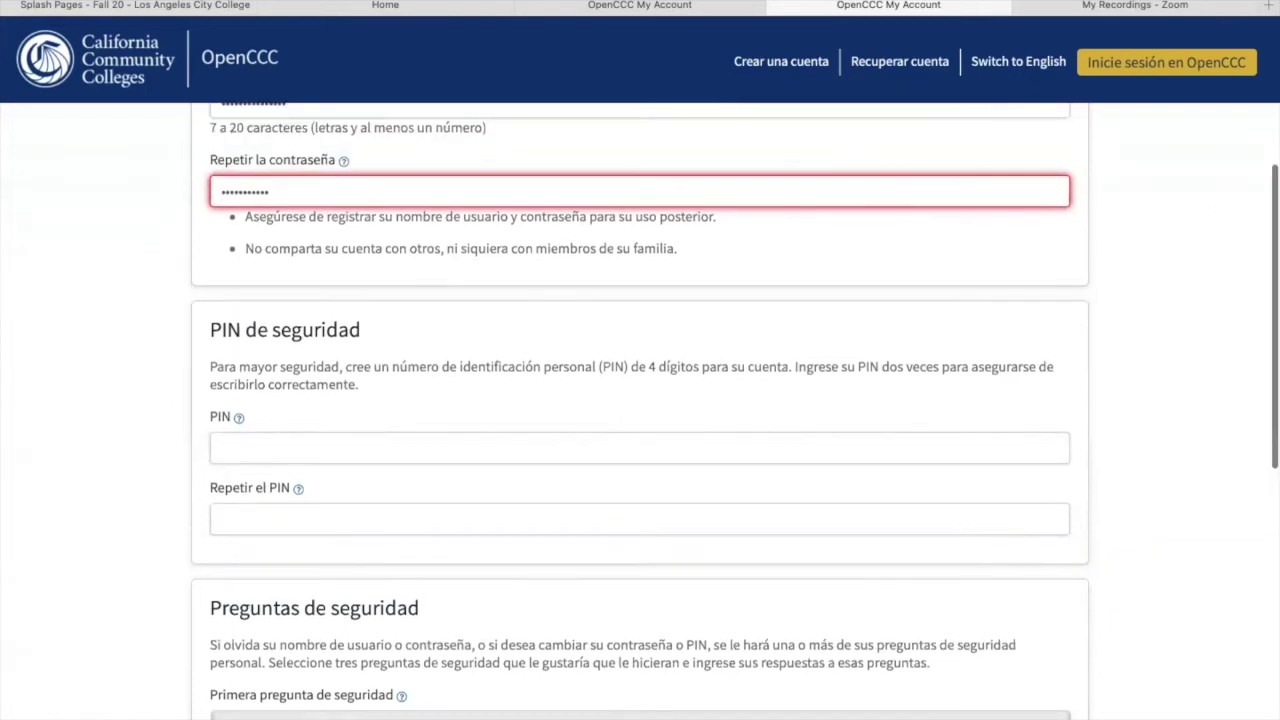
scroll(273, 343, "up", 2)
left_click(273, 343)
key("BackSpace")
key("BackSpace")
key("BackSpace")
key("BackSpace")
key("BackSpace")
key("BackSpace")
key("BackSpace")
key("BackSpace")
key("BackSpace")
key("BackSpace")
key("BackSpace")
type("****")
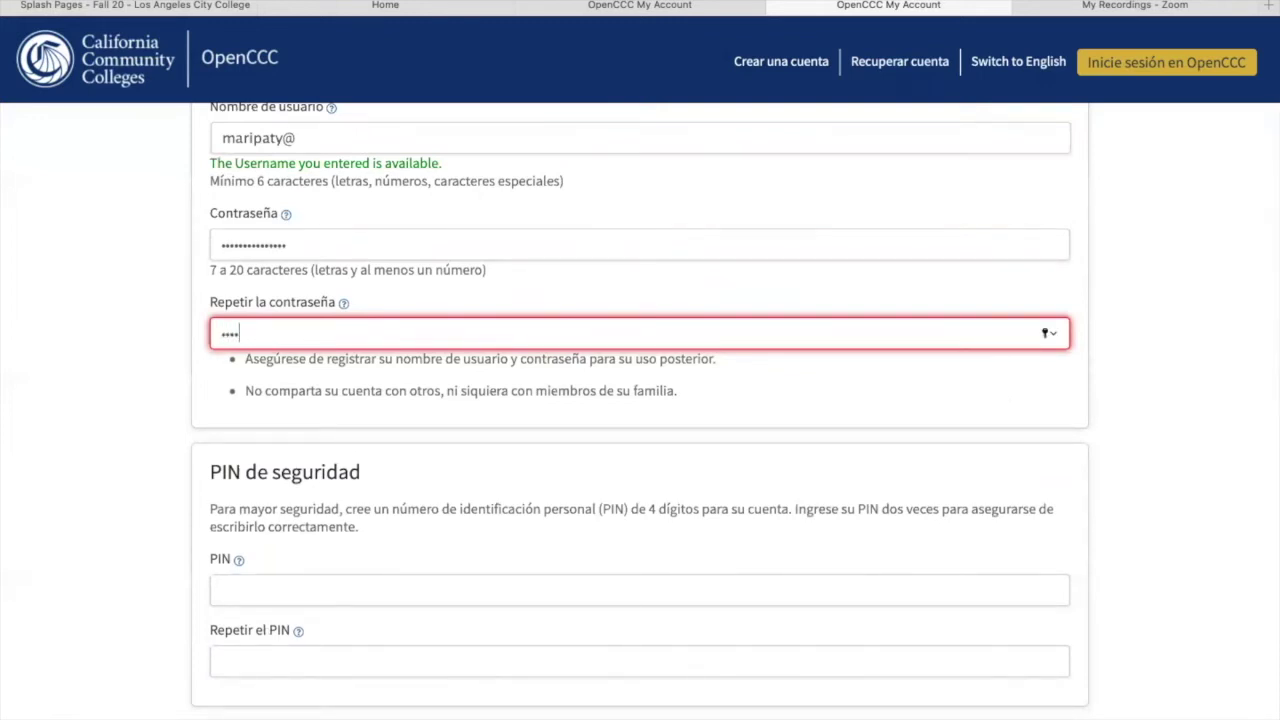
type("***********")
left_click(1215, 404)
scroll(1218, 412, "down", 3)
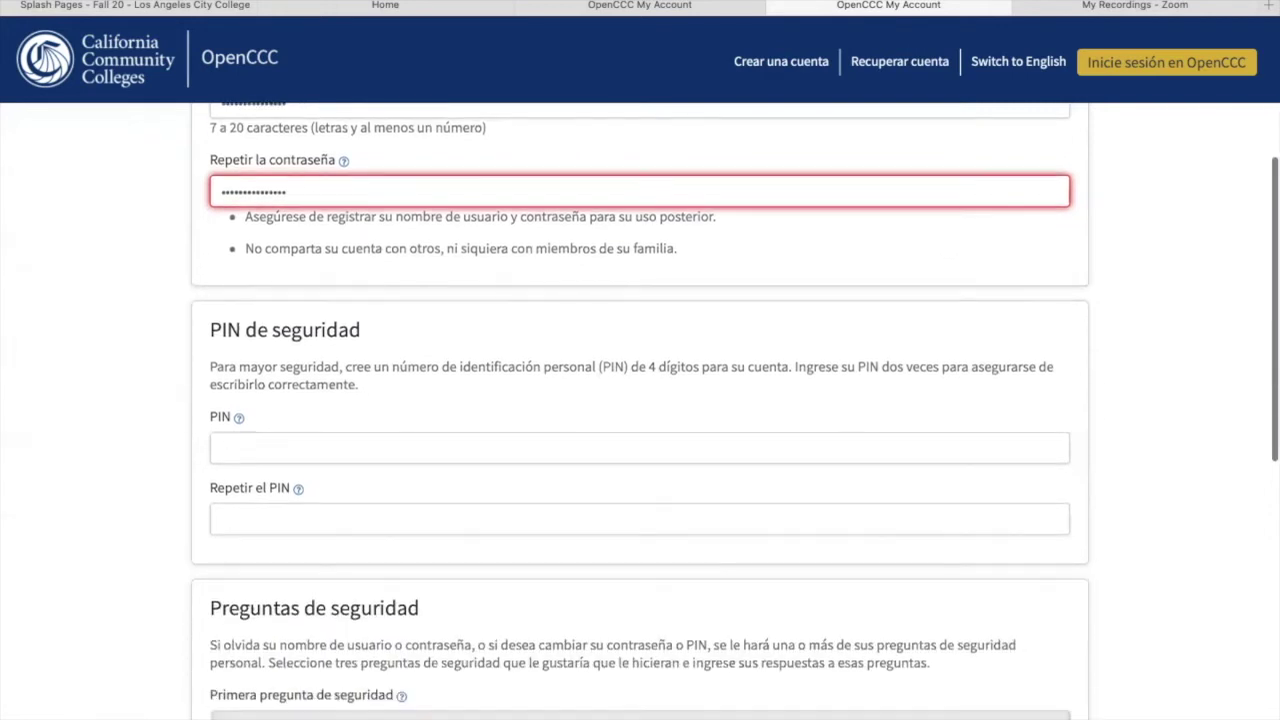
left_click(780, 455)
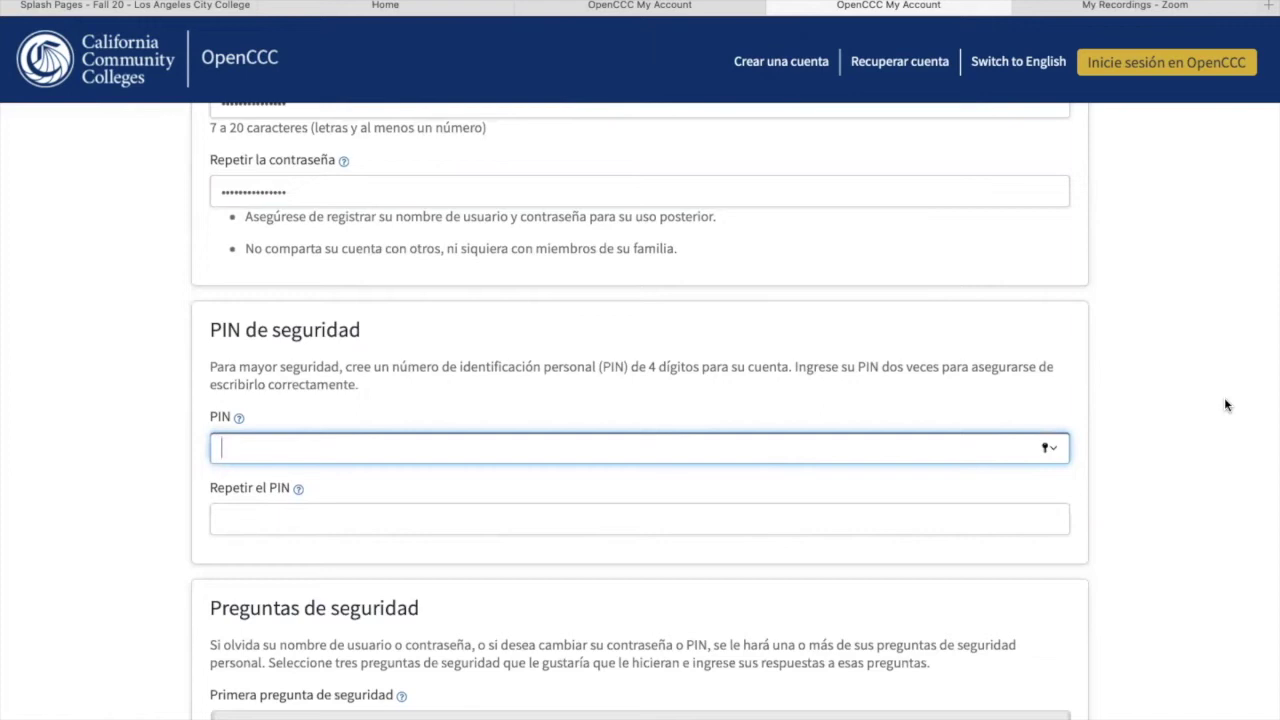
Step: Enter the 4-digit security PIN and repeat it in Repetir el PIN
type("1234")
left_click(620, 517)
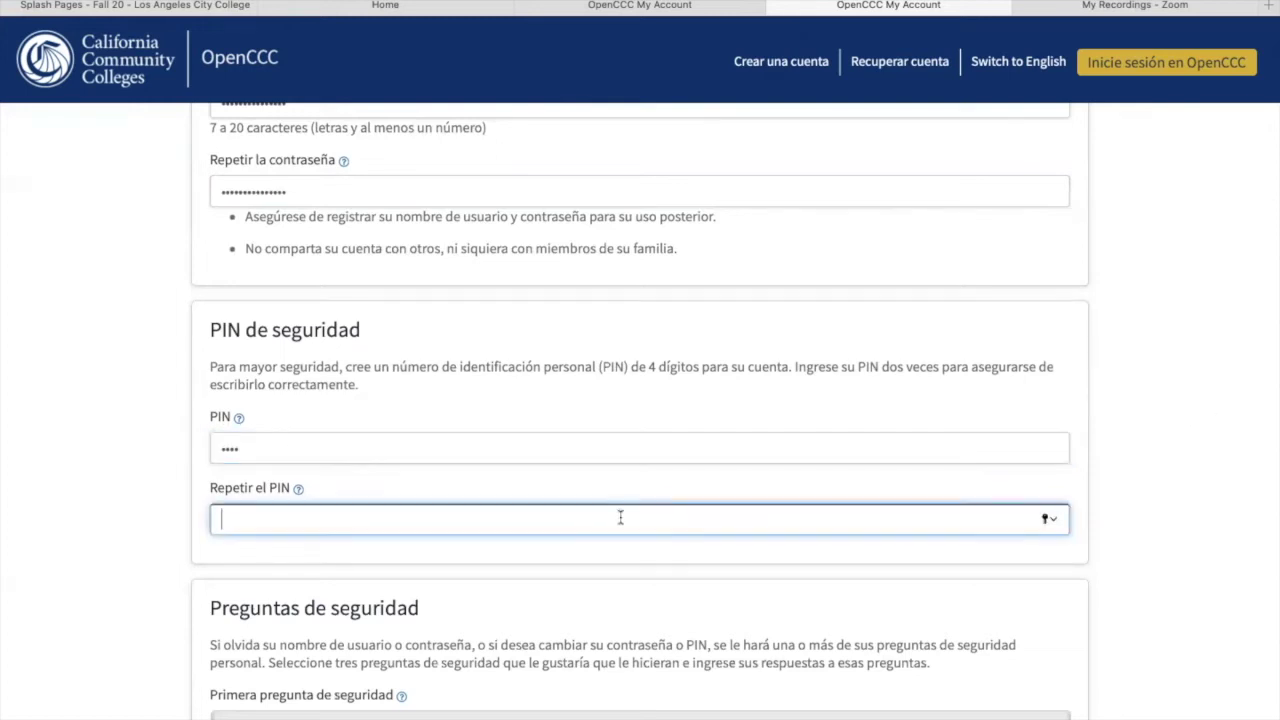
type("1234")
left_click(1203, 460)
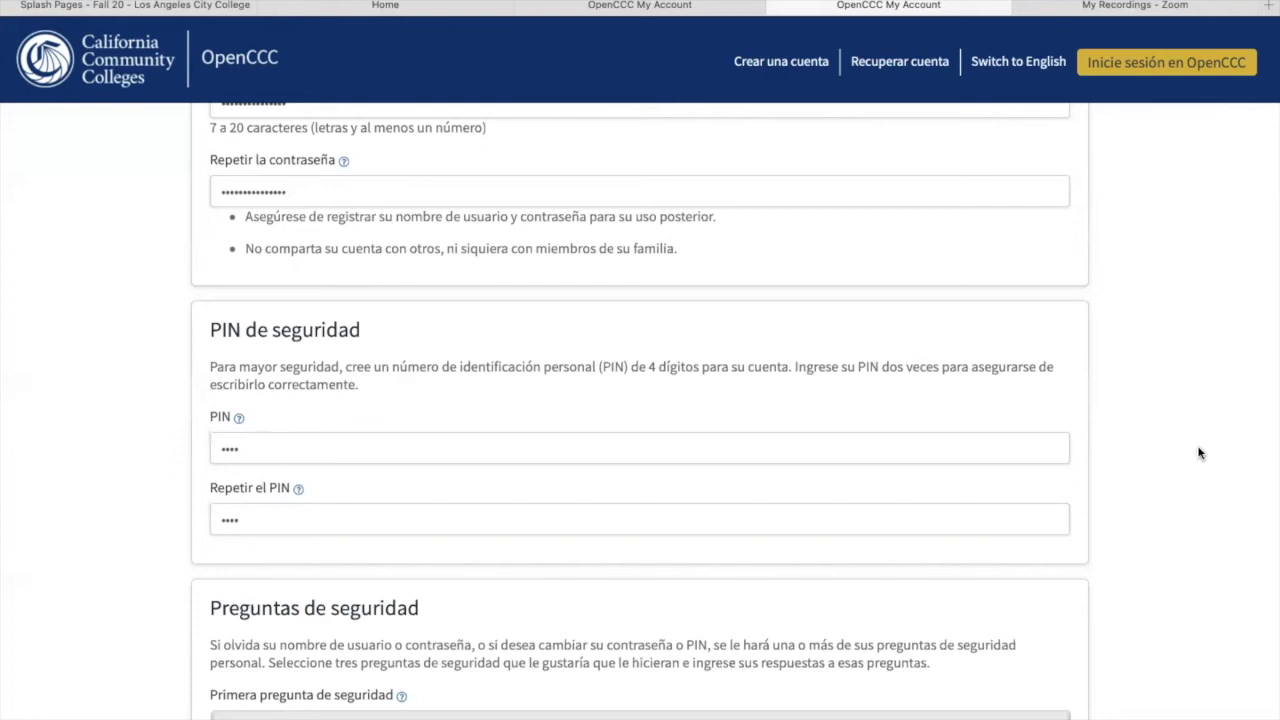
scroll(1199, 453, "down", 3)
scroll(640, 411, "down", 5)
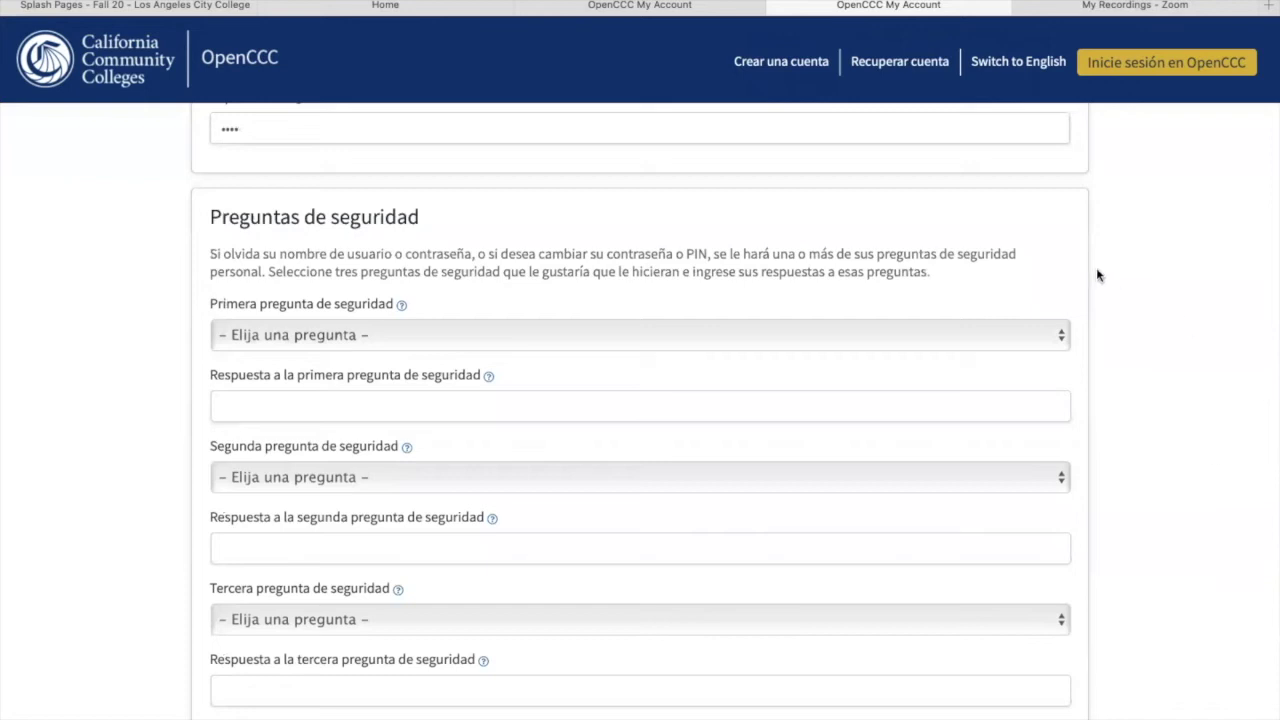
Step: Choose the first-pet question as security question 1 and type its answer
left_click(1063, 340)
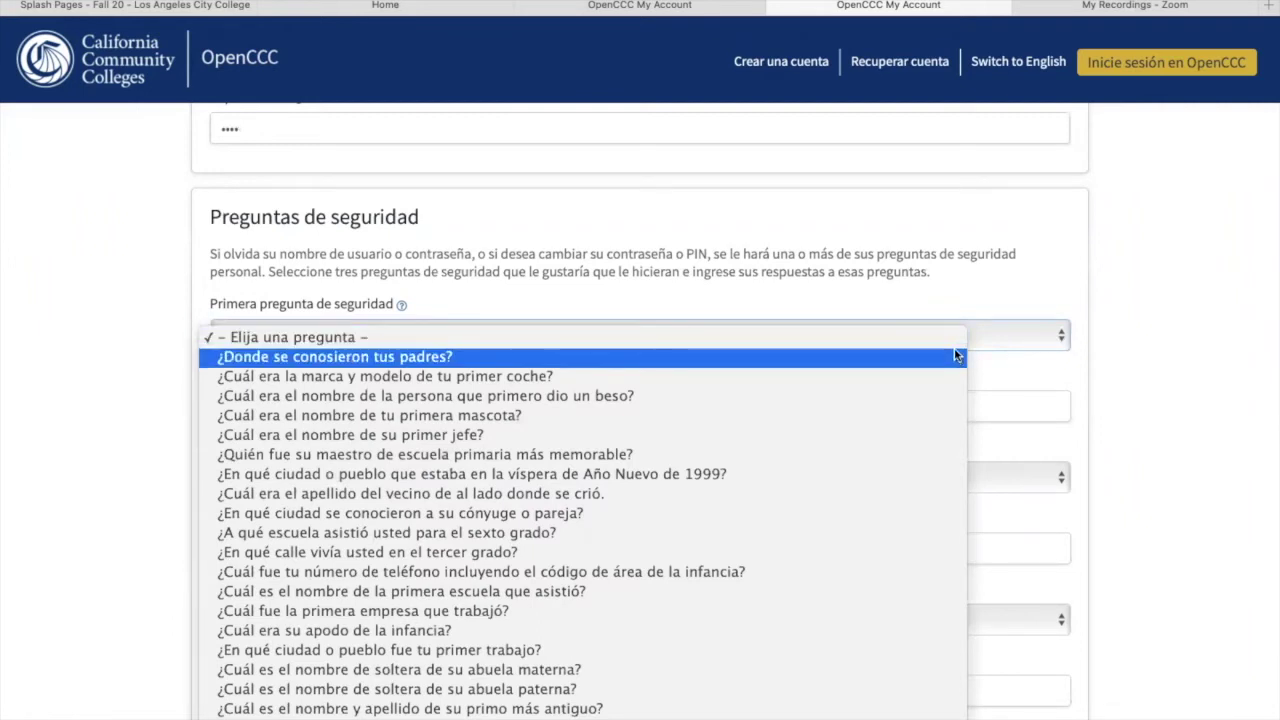
left_click(641, 413)
left_click(538, 406)
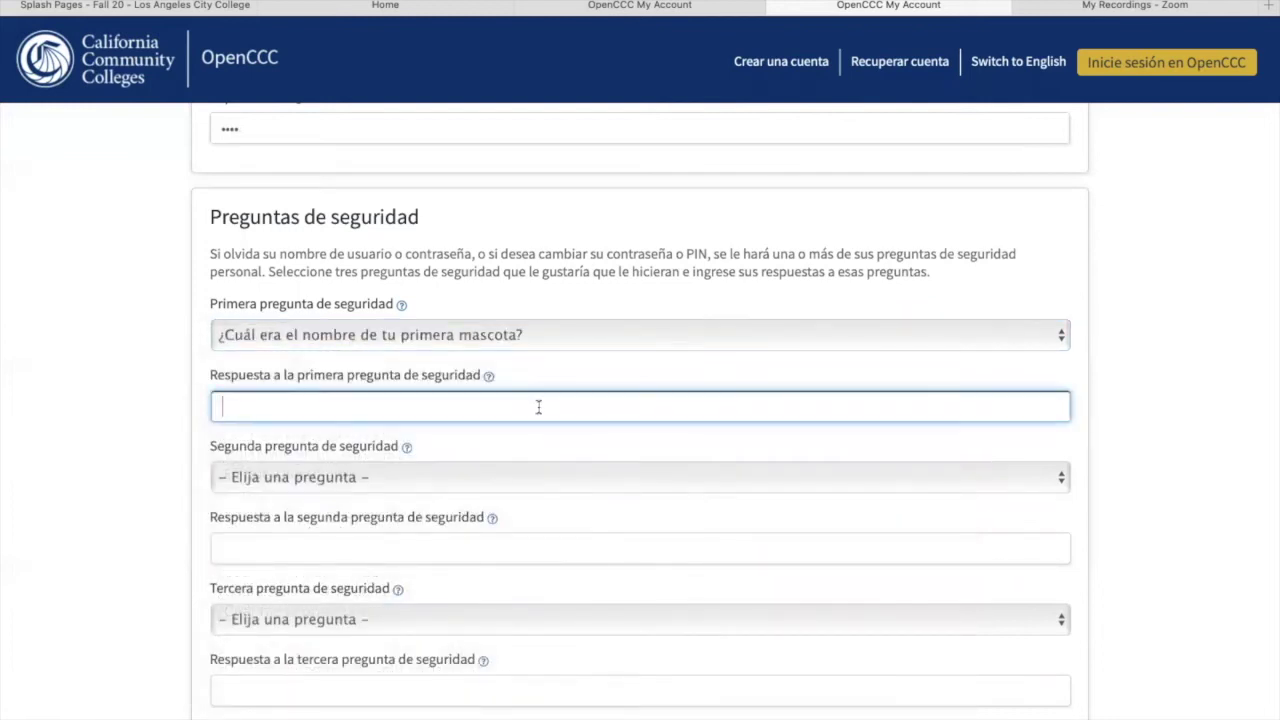
type("blue")
Step: Choose where-parents-met as security question 2 and enter its capitalised answer
left_click(446, 487)
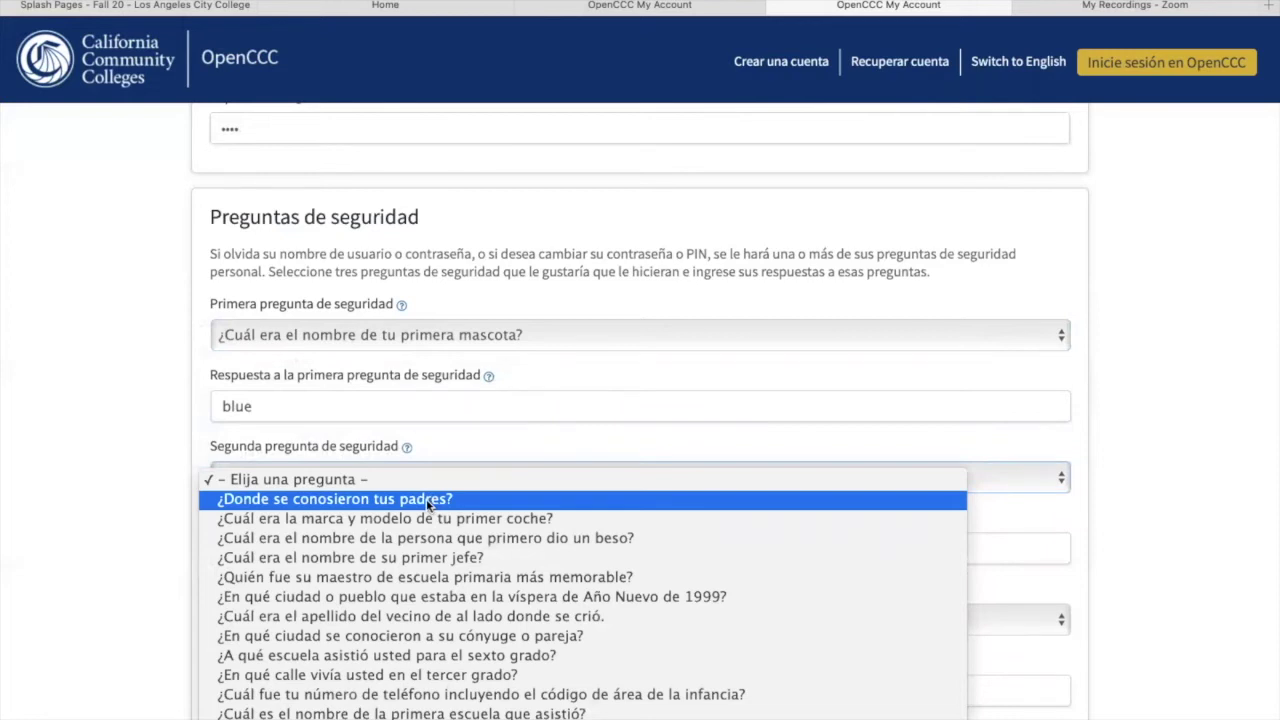
left_click(426, 499)
left_click(305, 557)
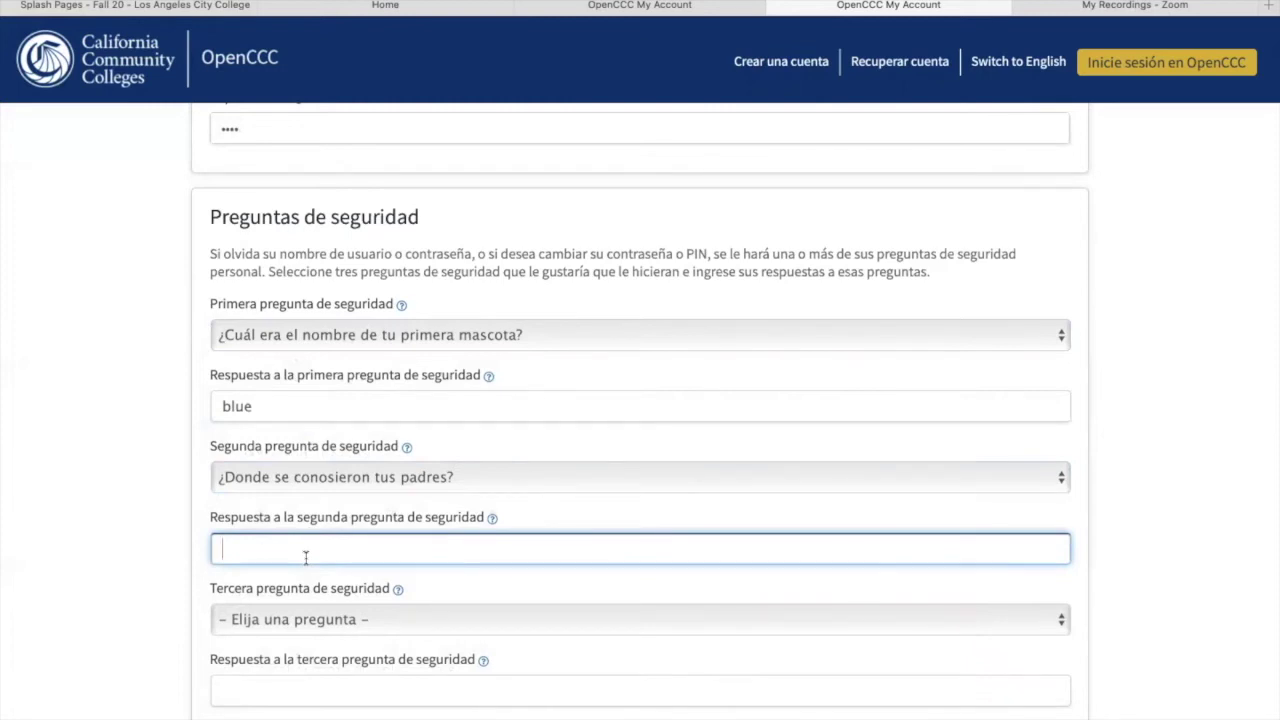
type("guatemala")
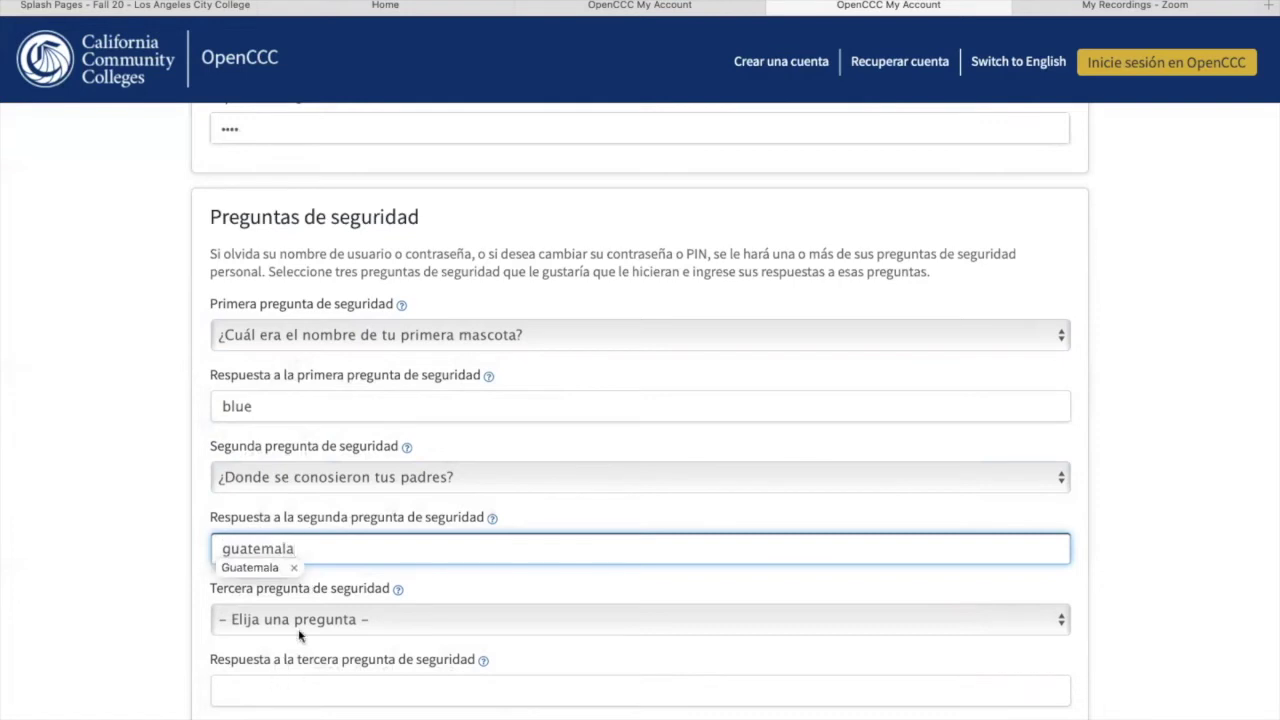
key("Down")
key("Return")
Step: Choose the first-boss question as security question 3 and type its answer
left_click(328, 622)
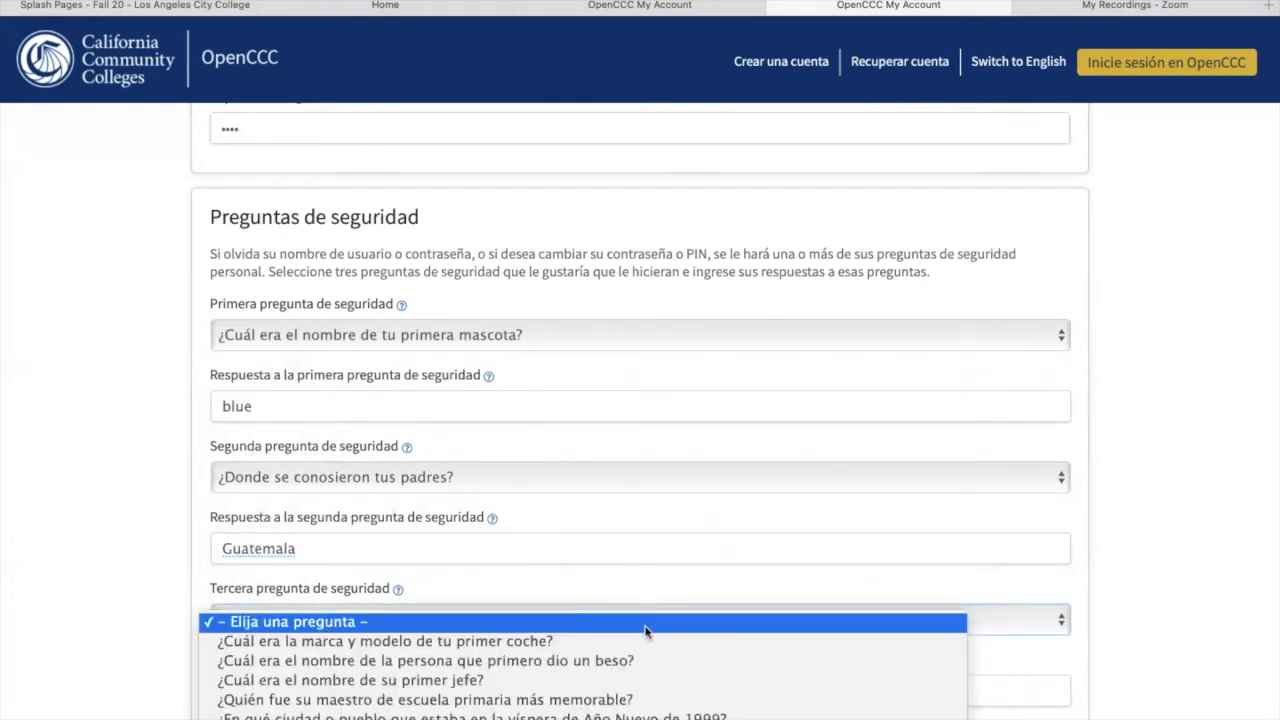
left_click(565, 688)
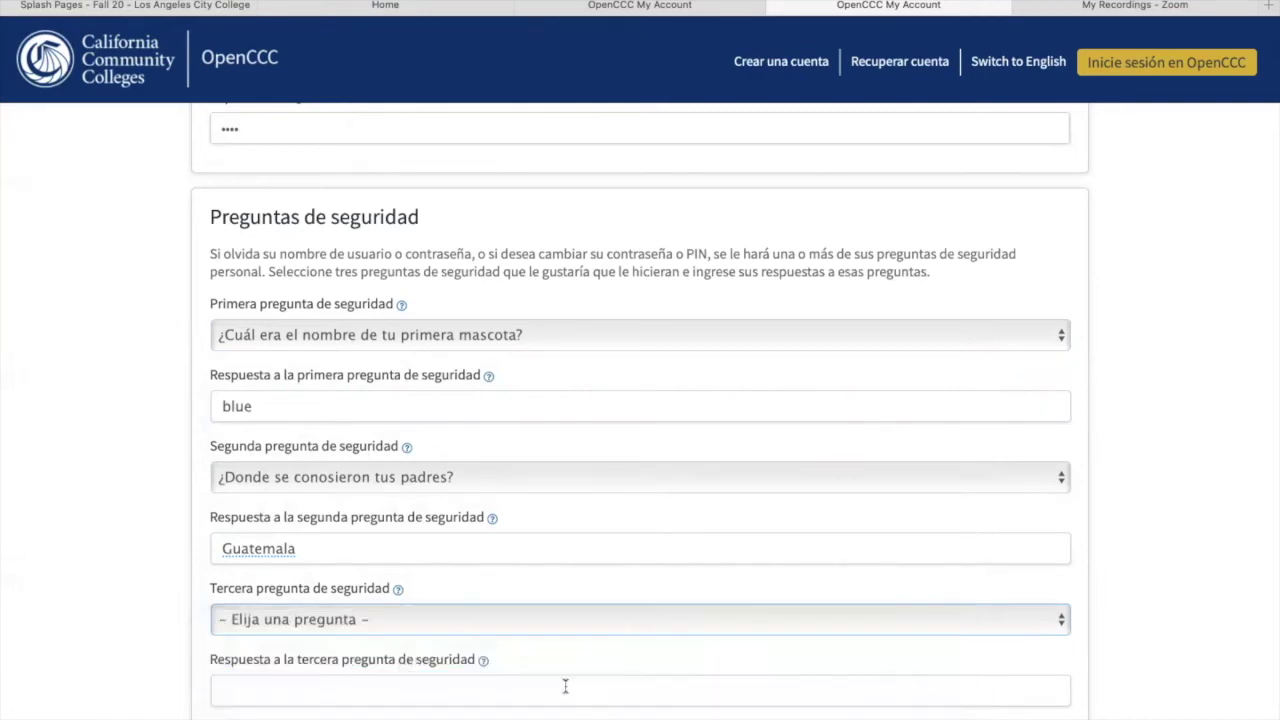
left_click(336, 686)
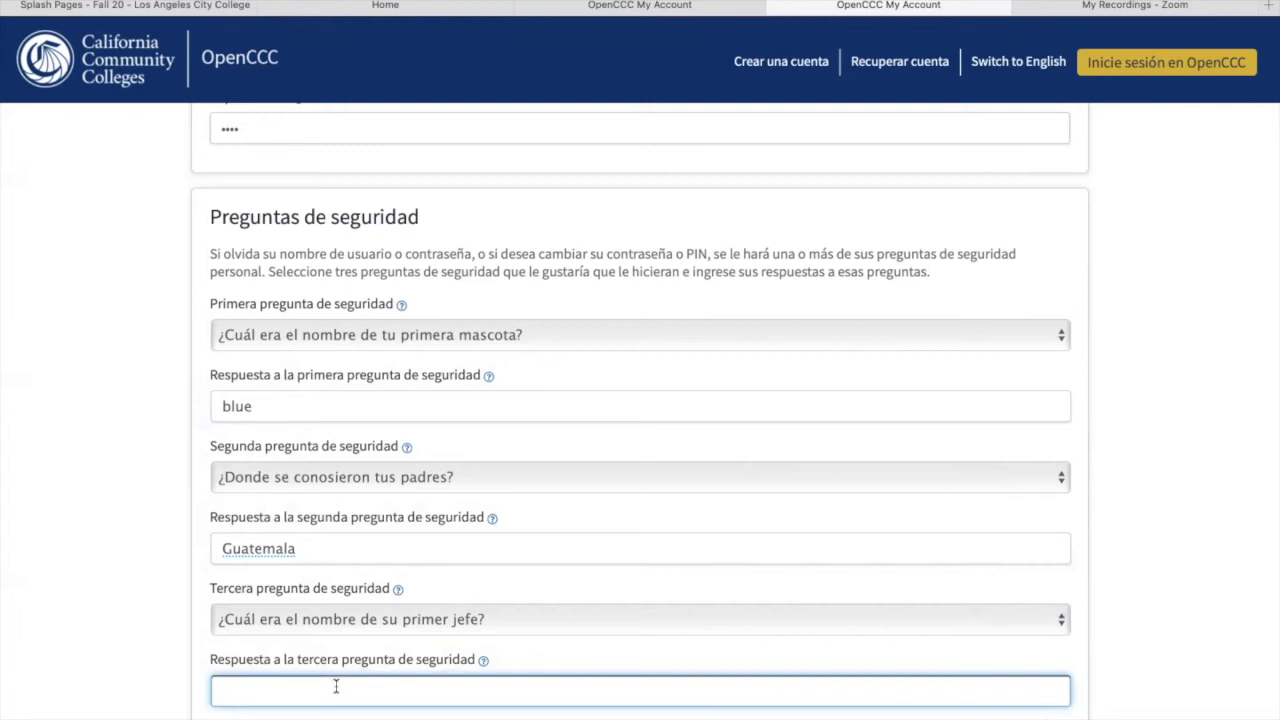
type("juan")
left_click(1204, 611)
Step: Pass 'No soy un robot' by selecting the three fire hydrant tiles, then submit Crear Mi Cuenta
scroll(1197, 614, "down", 3)
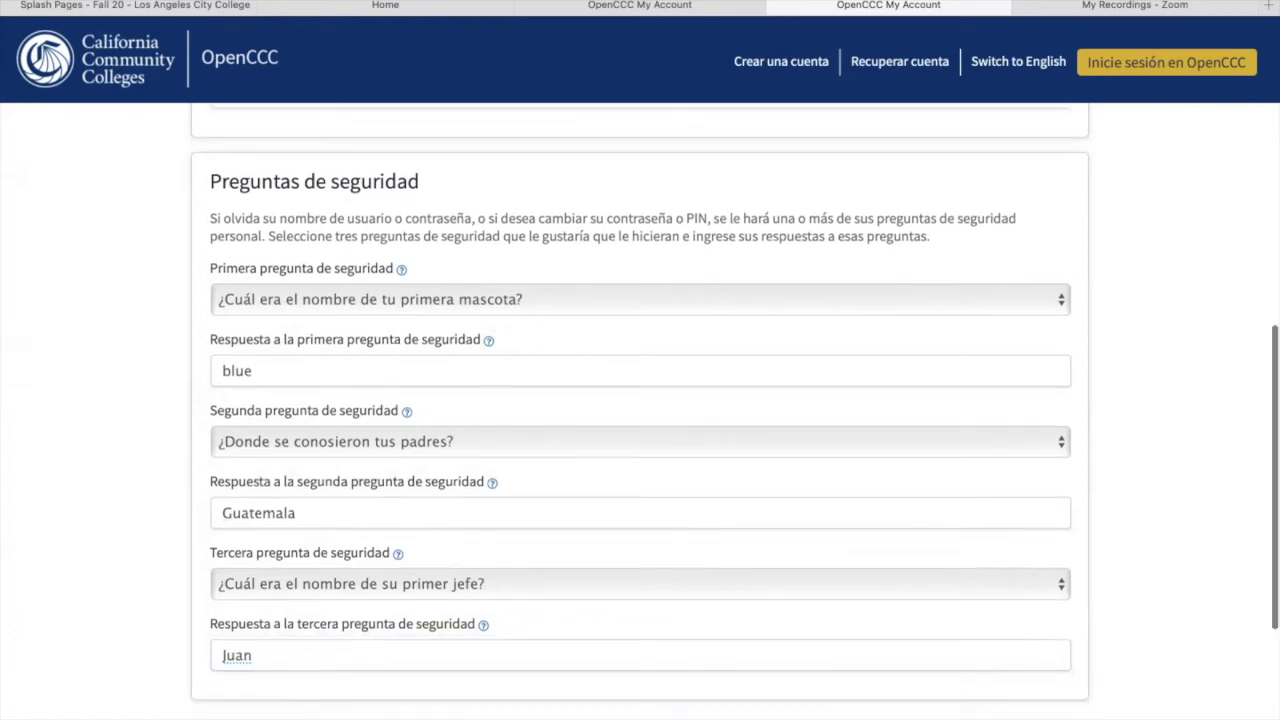
scroll(1202, 612, "down", 1)
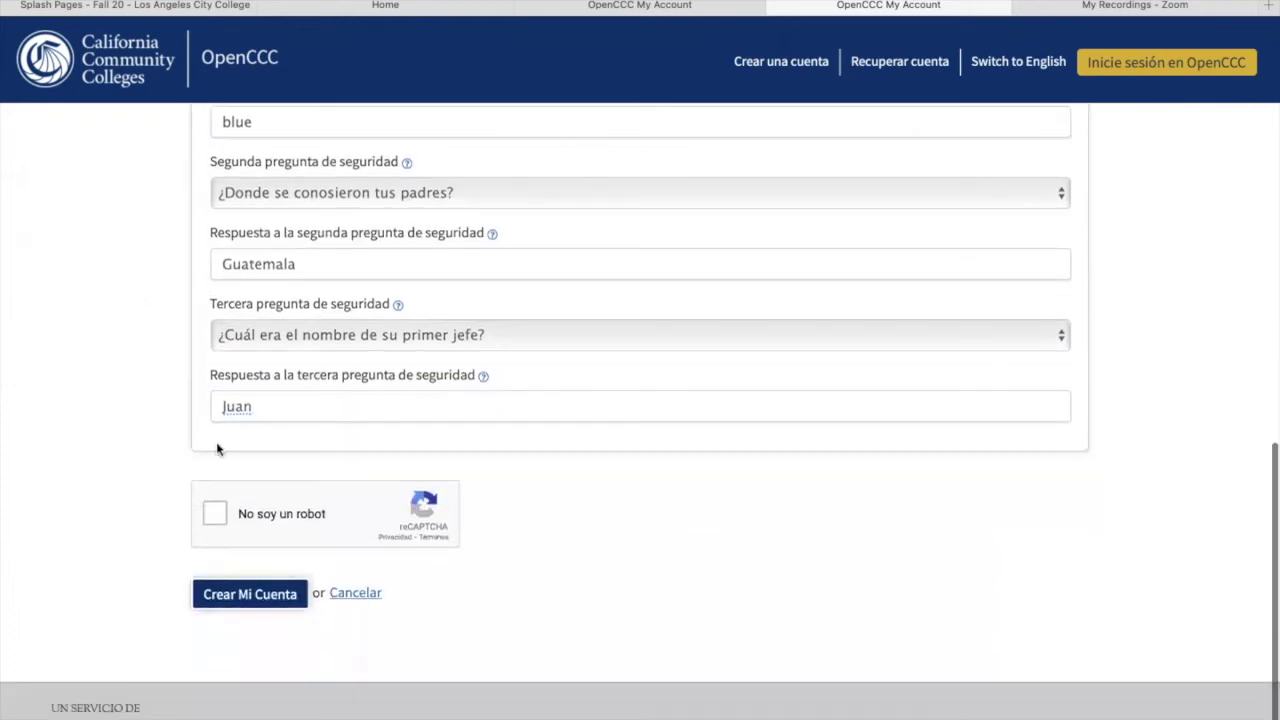
left_click(214, 515)
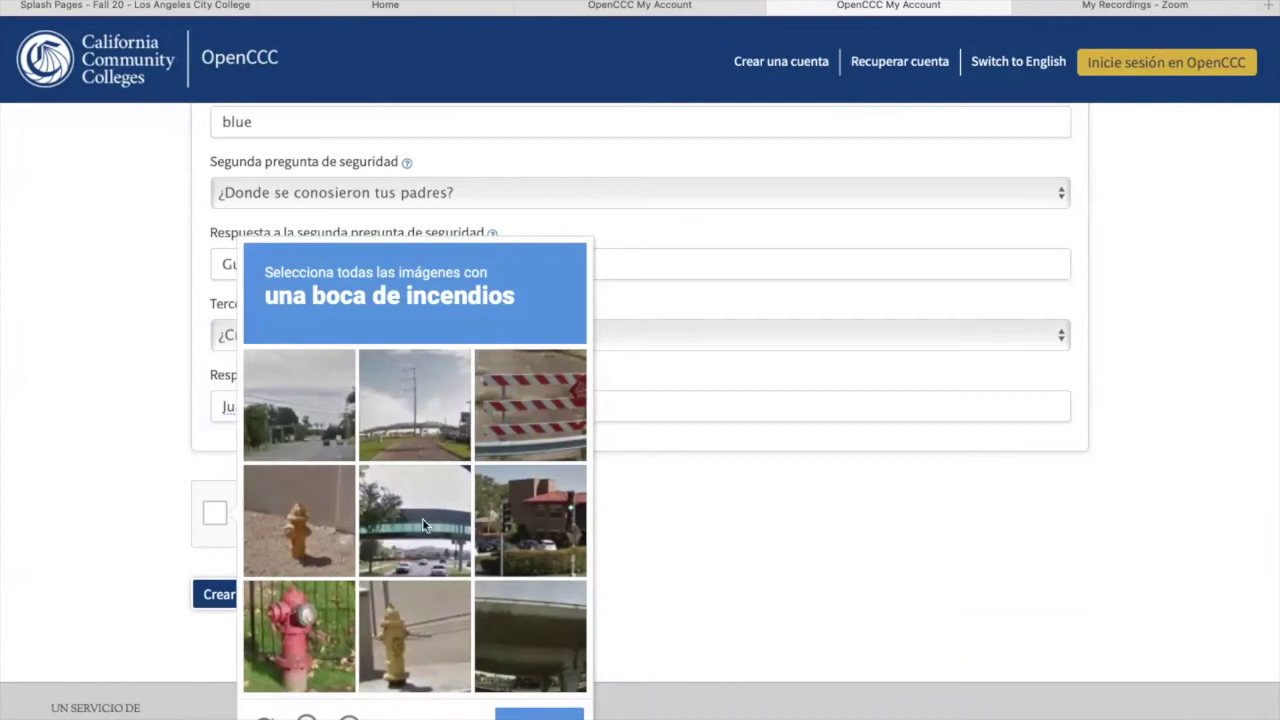
left_click(296, 657)
left_click(295, 552)
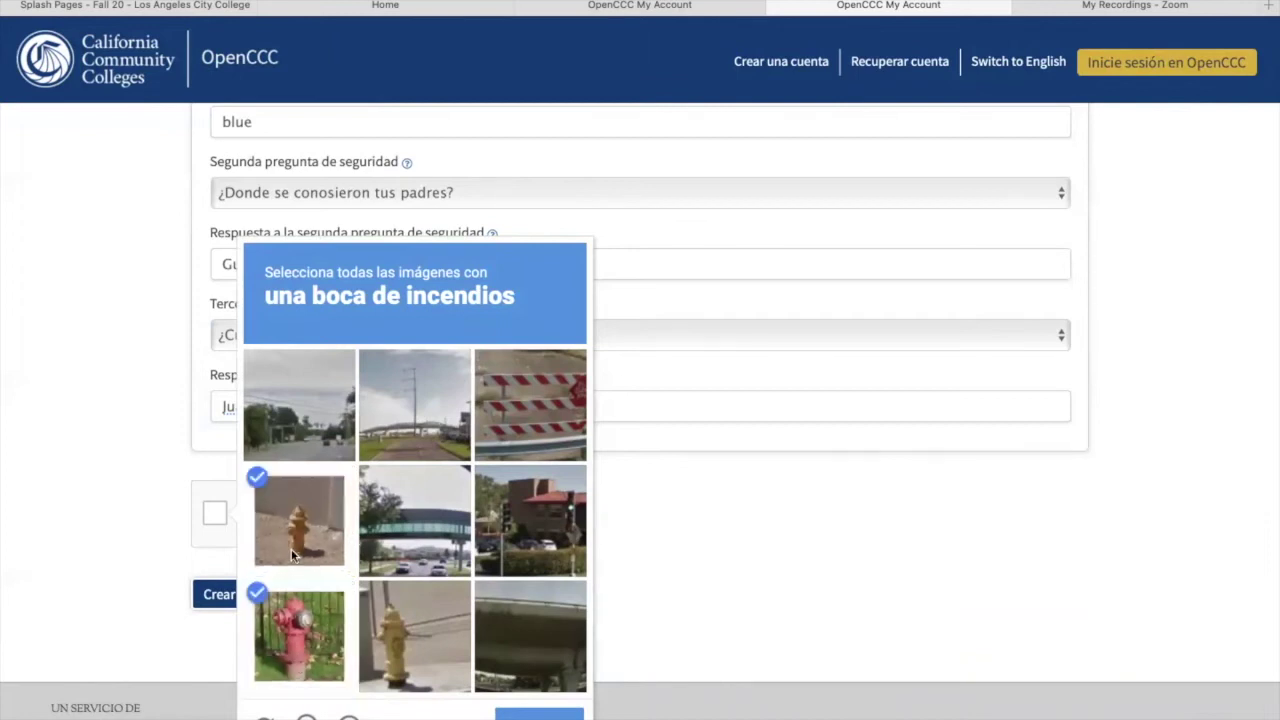
left_click(399, 641)
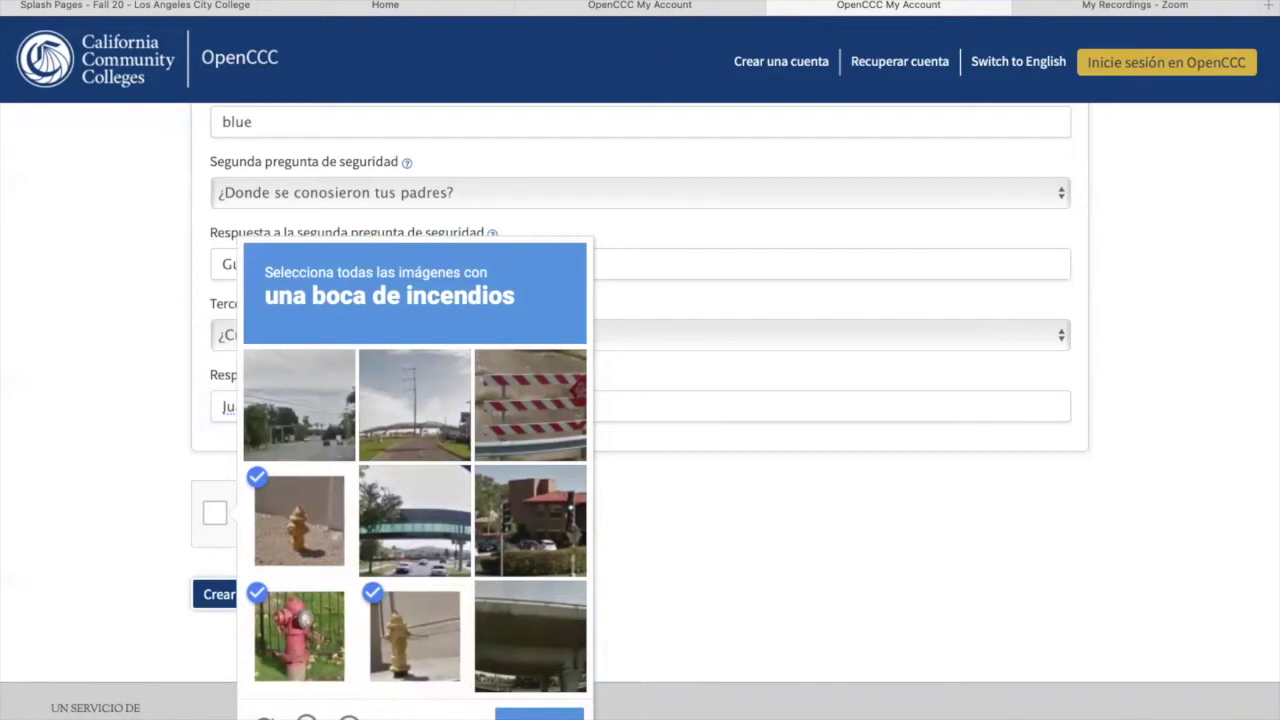
left_click(520, 713)
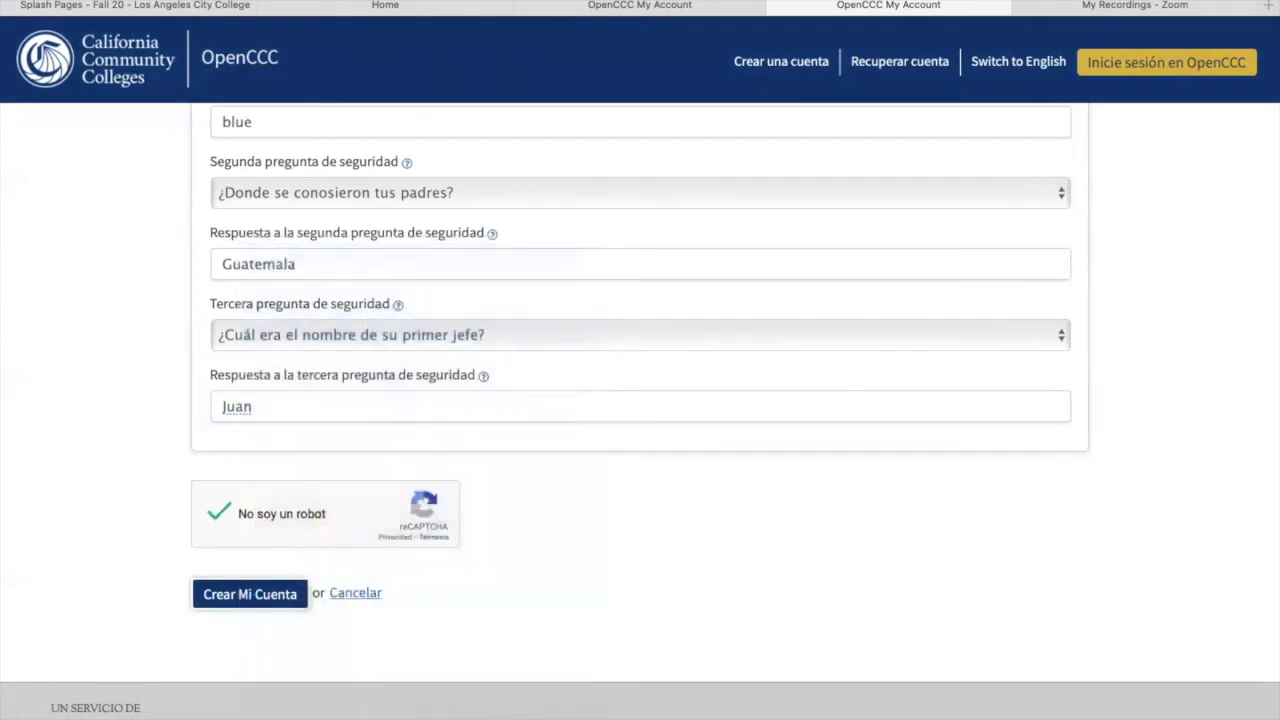
left_click(250, 596)
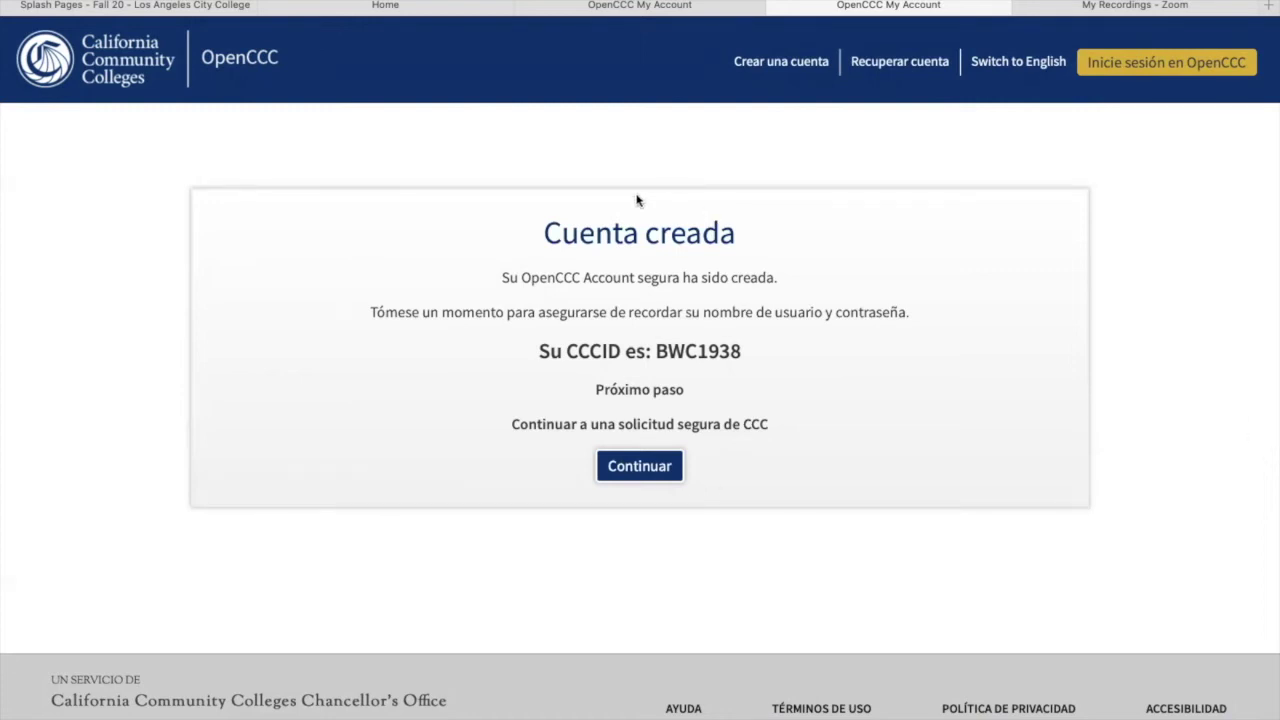
Step: Continue from Cuenta creada to CCC MyPath and decline Safari's save-password prompt
left_click(638, 467)
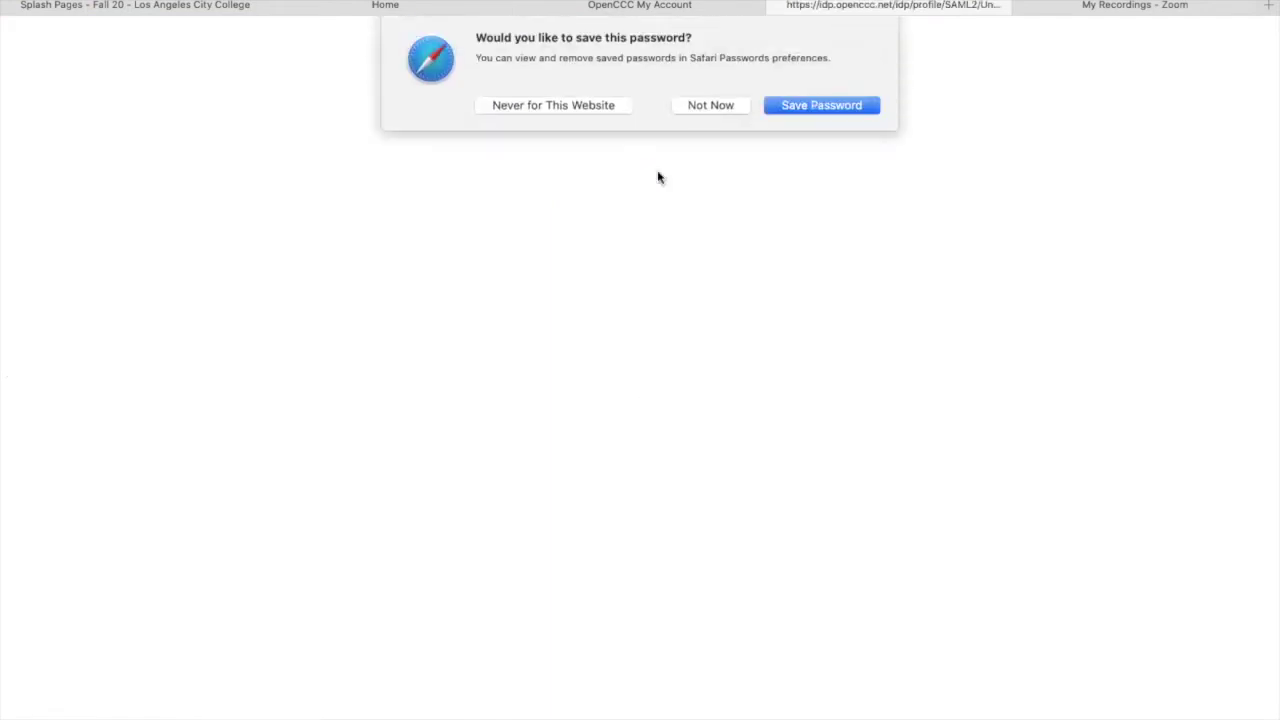
left_click(711, 106)
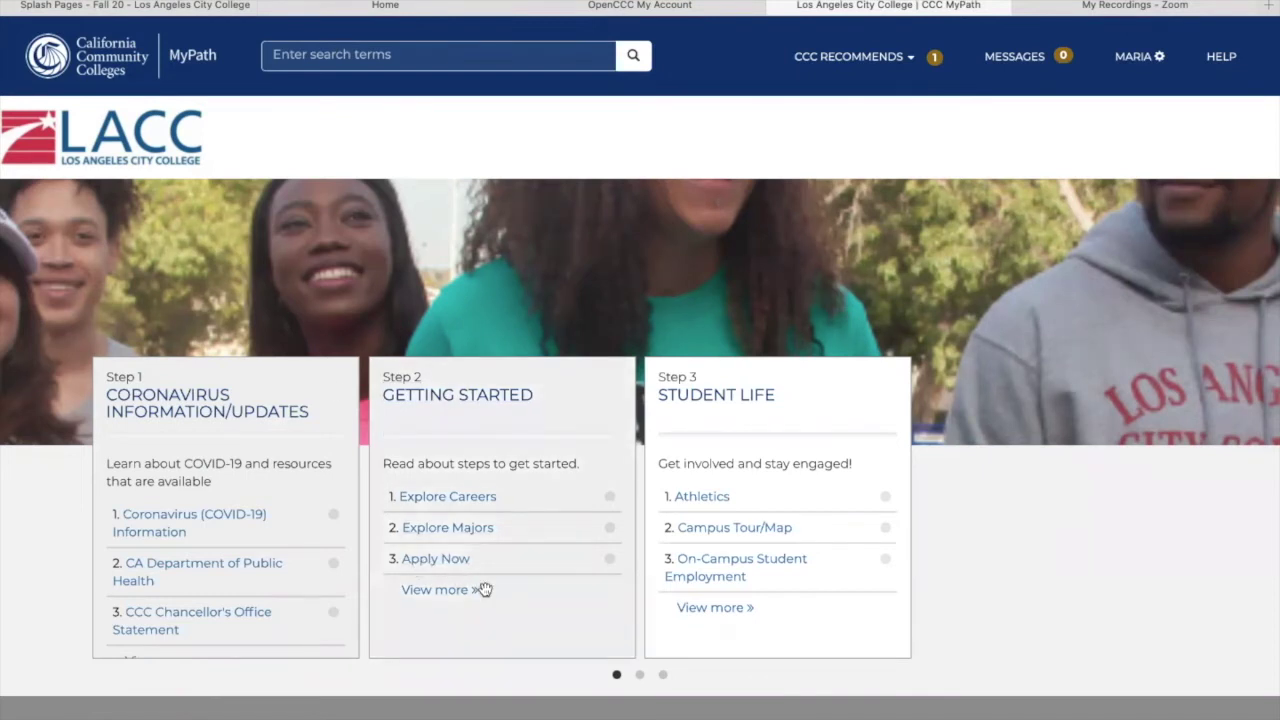
Step: Open Getting Started from Step 2's Apply Now and launch Step 3's LA City College application
left_click(424, 566)
left_click(192, 432)
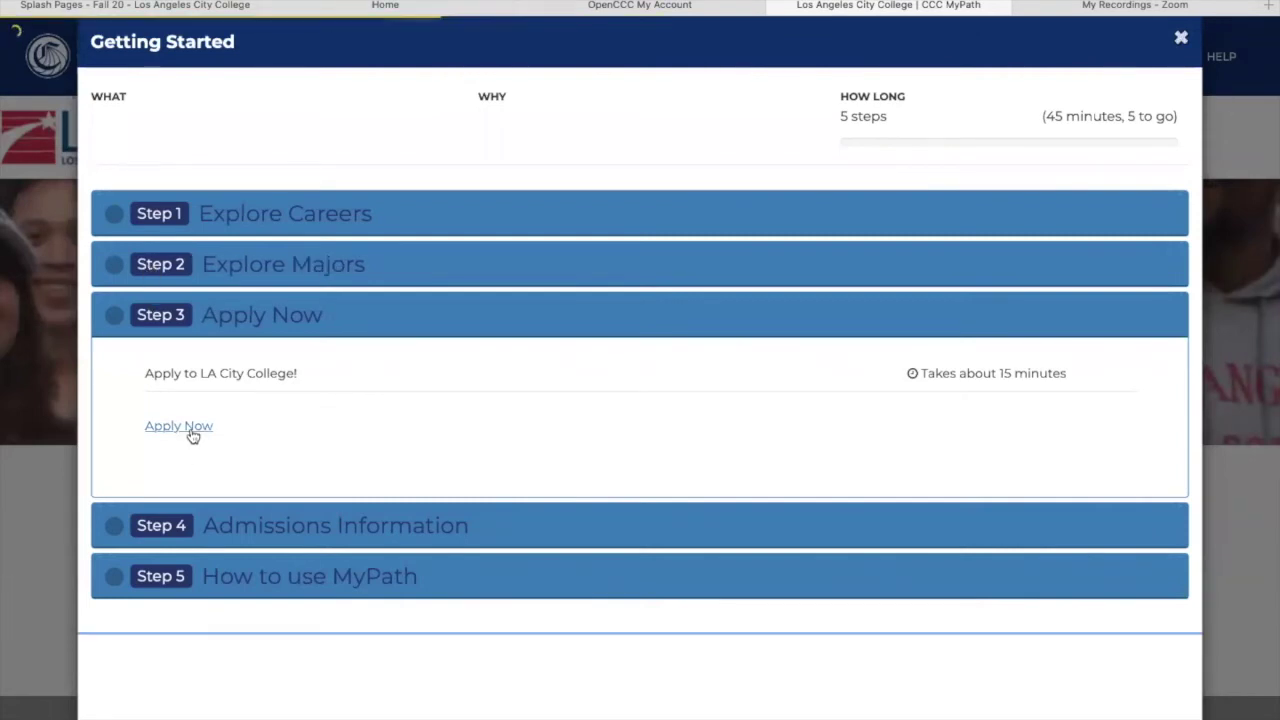
left_click(252, 316)
left_click(254, 323)
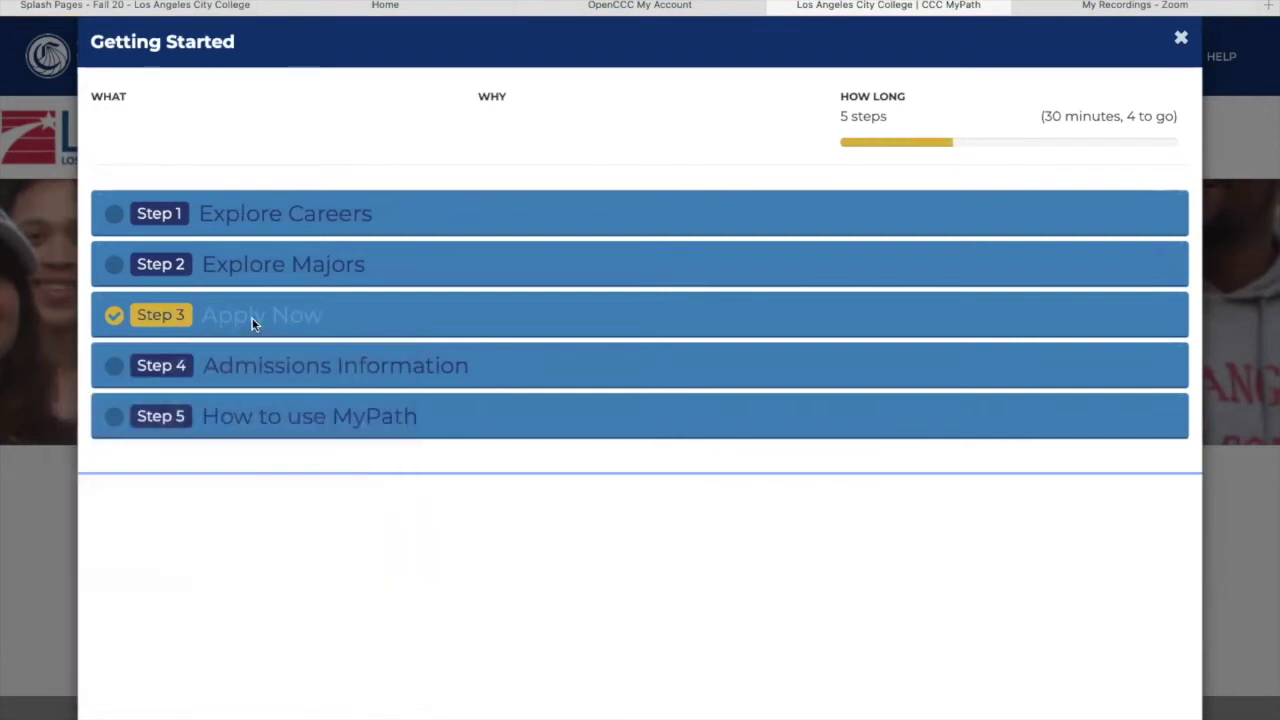
left_click(137, 323)
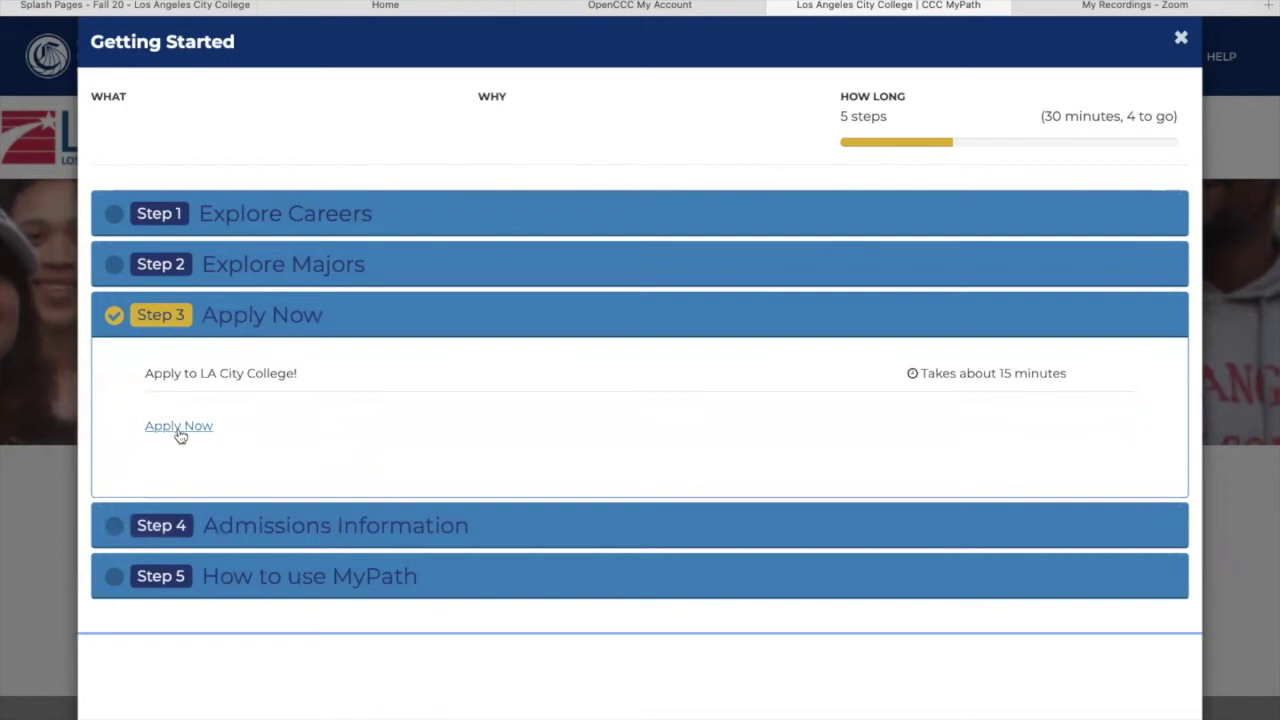
left_click(178, 428)
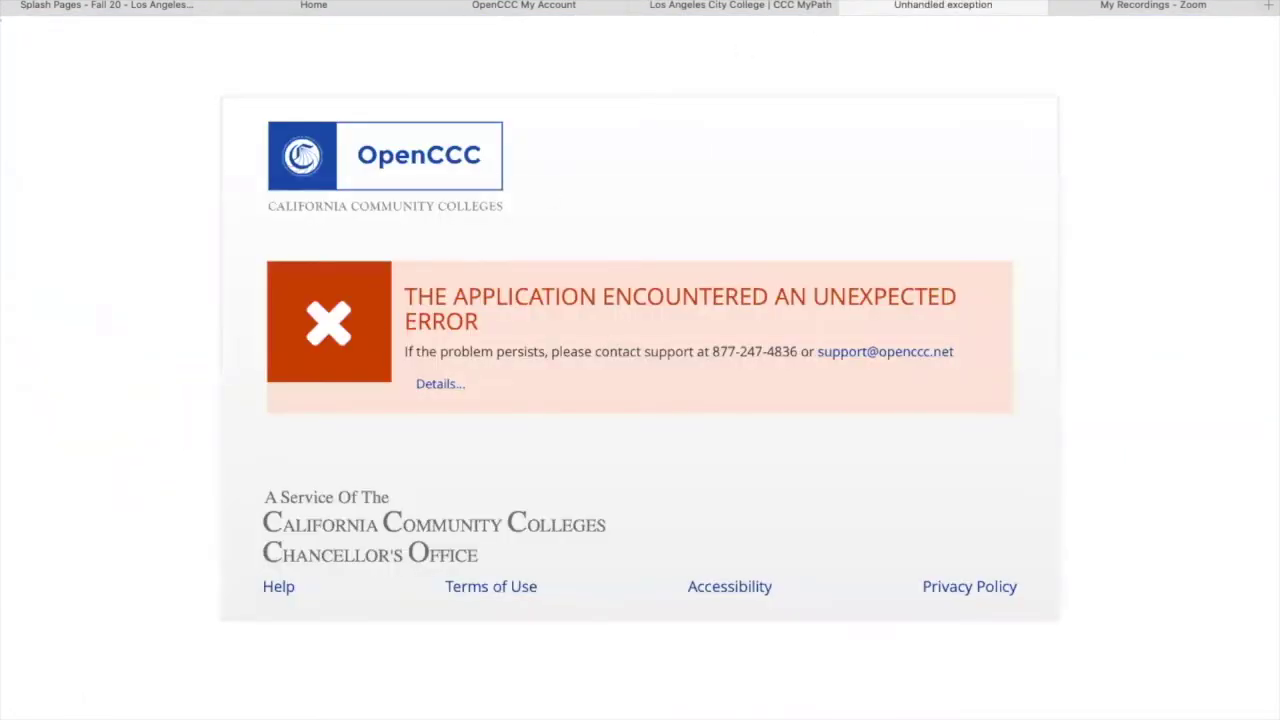